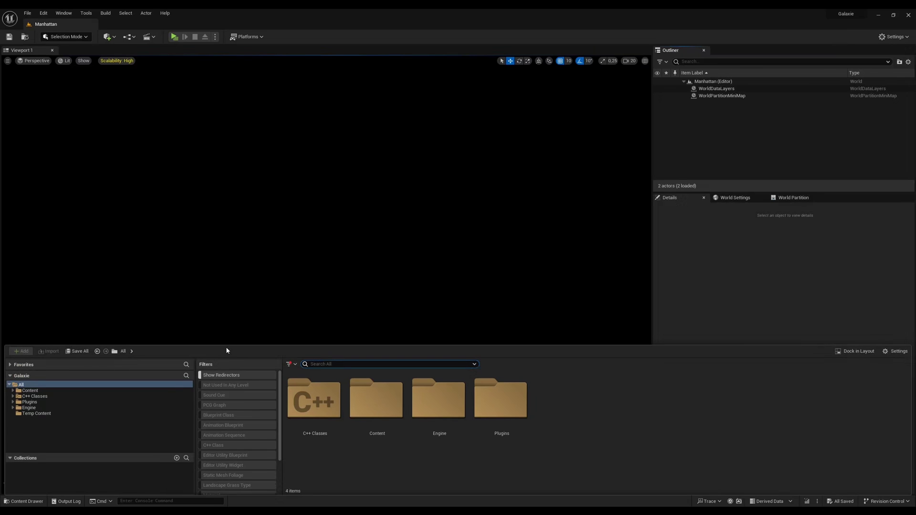
Find the LevelCoordinates class and place a LevelCoordinates actor in the level
text(levelcoordinates)
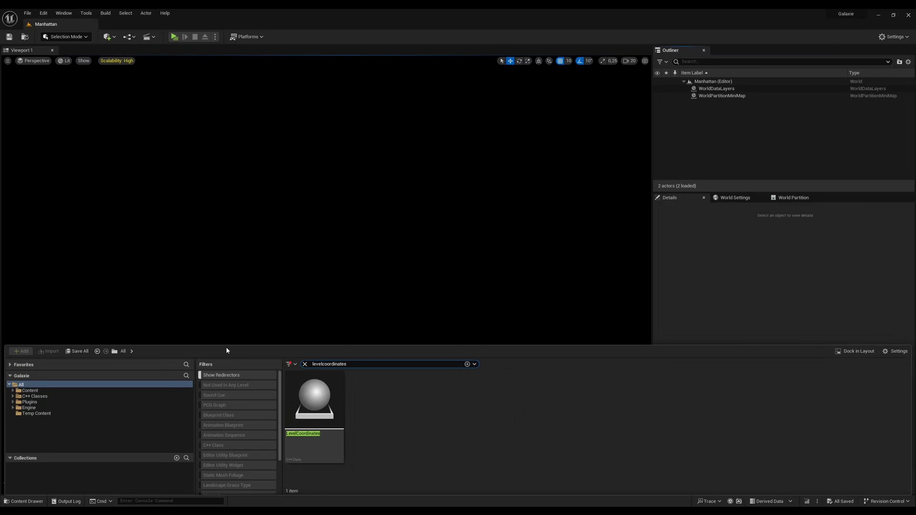
drag(339, 393, 333, 276)
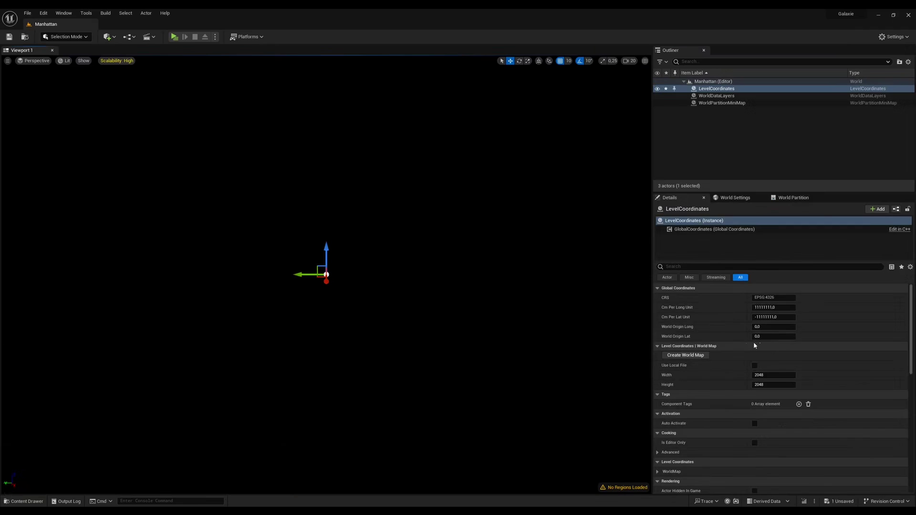
Set the world origin to longitude -74.0 and latitude 40.7 on LevelCoordinates and create the world map
click(771, 326)
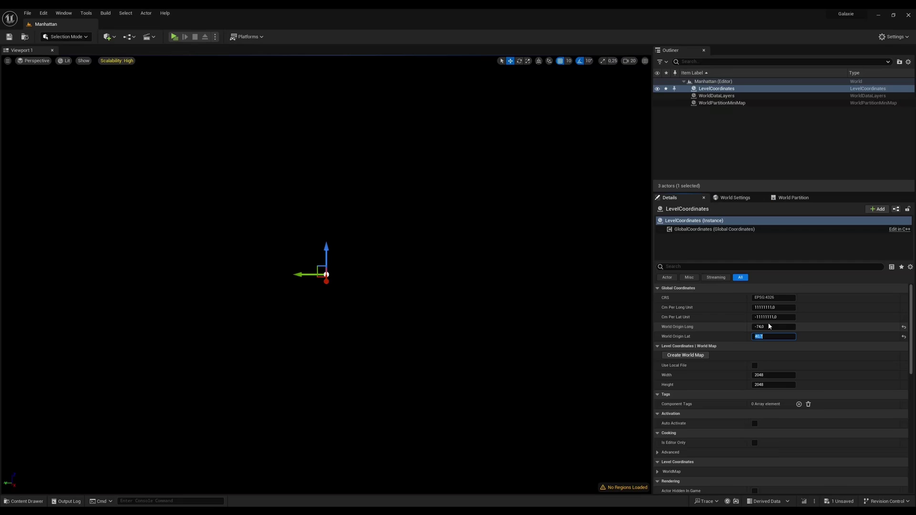
click(699, 357)
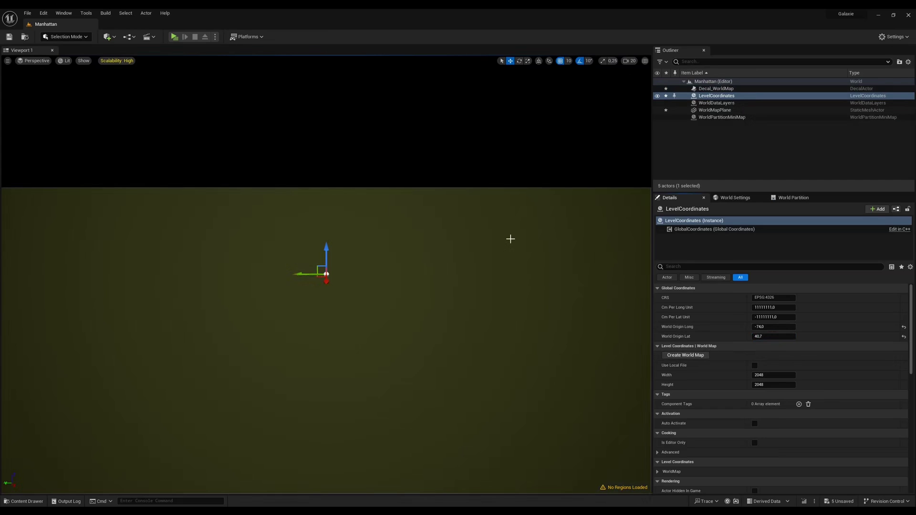
Place a Location Volume on the world map at the western end of Long Island
click(628, 61)
right_drag(490, 218, 601, 272)
key(s)
scroll(491, 219, up, 5)
key(s)
scroll(519, 372, up, 2)
click(478, 126)
right_drag(478, 126, 500, 167)
key(w)
scroll(477, 160, down, 1)
key(w)
key(s)
key(w)
scroll(500, 167, down, 1)
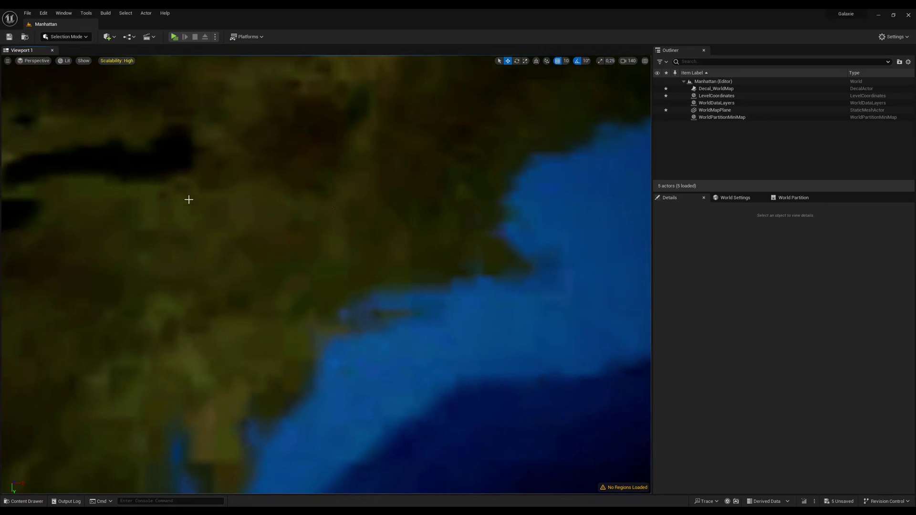
click(107, 37)
mouse_move(152, 150)
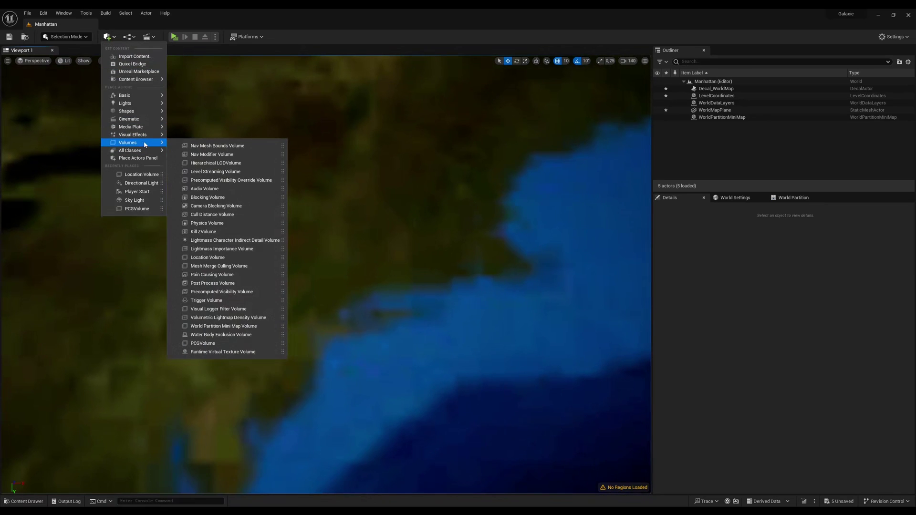
drag(210, 254, 368, 315)
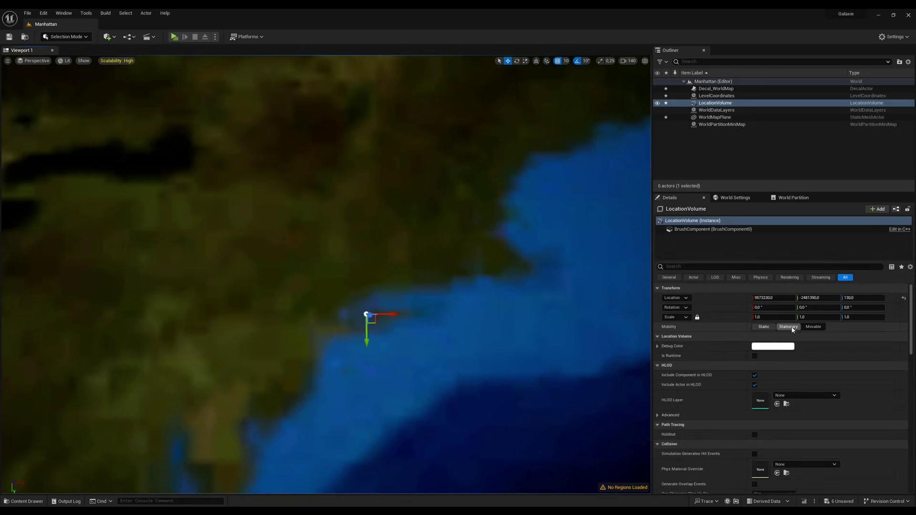
Scale the location volume to 120000 on all axes over Long Island and rename it LV_LongIsland
click(729, 103)
text(LV_LongI)
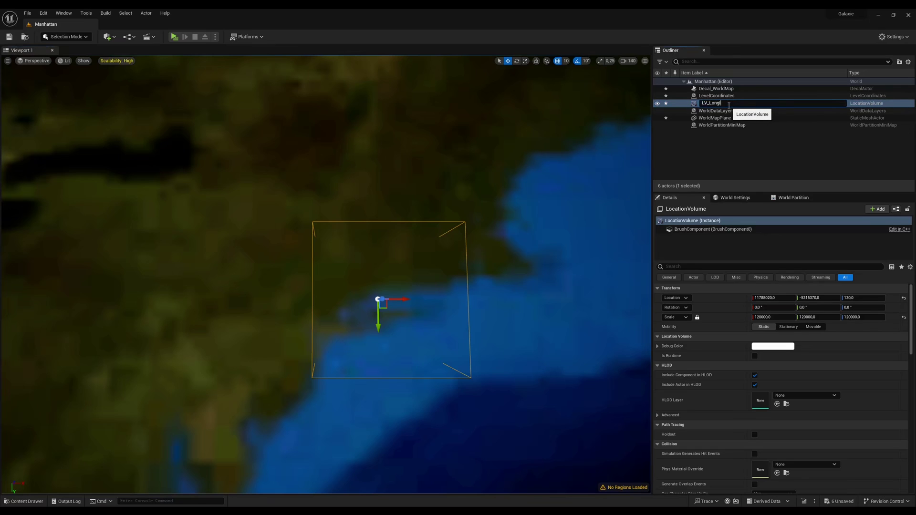
text(sland)
key(Return)
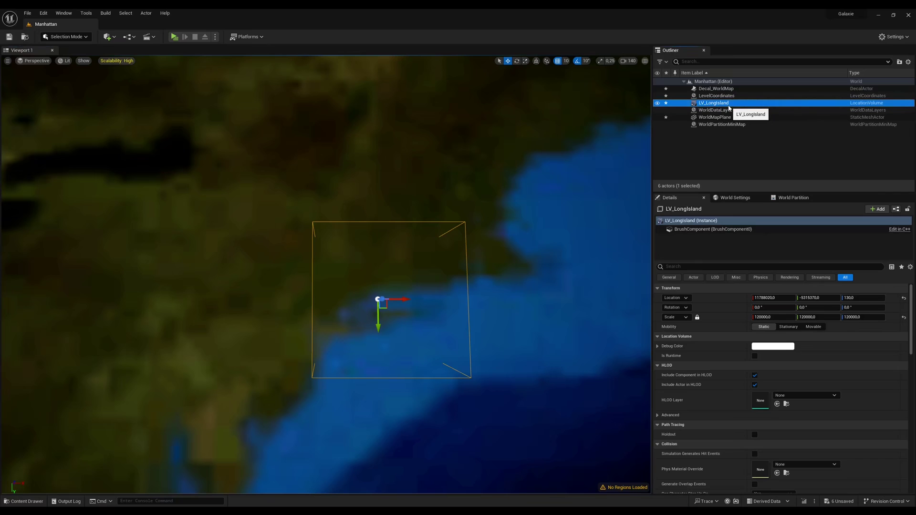
Add a LandscapeTexturer actor to the level and rename it LT_LongIsland
key(ctrl+space)
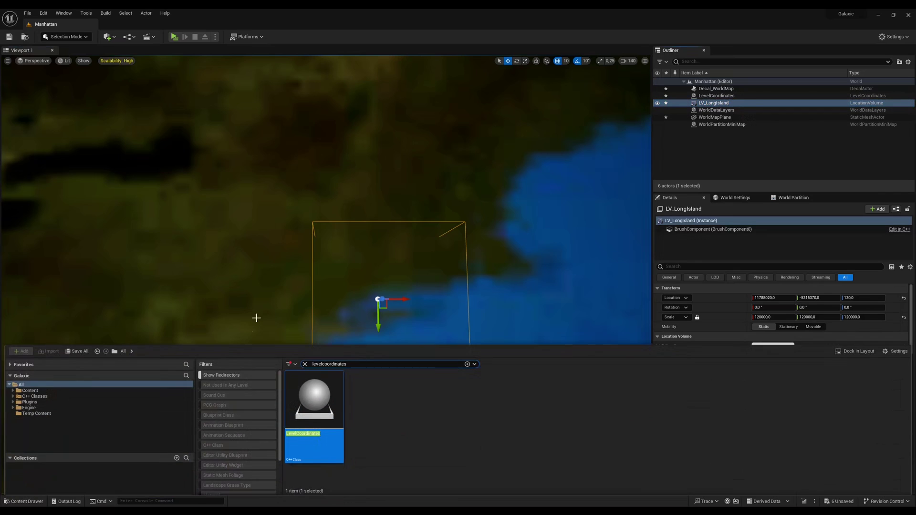
key(ctrl+a)
text(la)
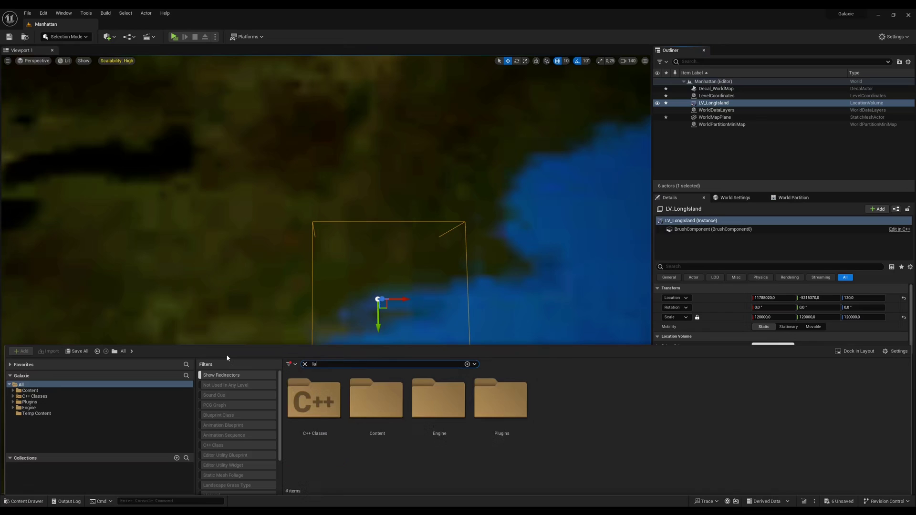
text(ndscapetexturer)
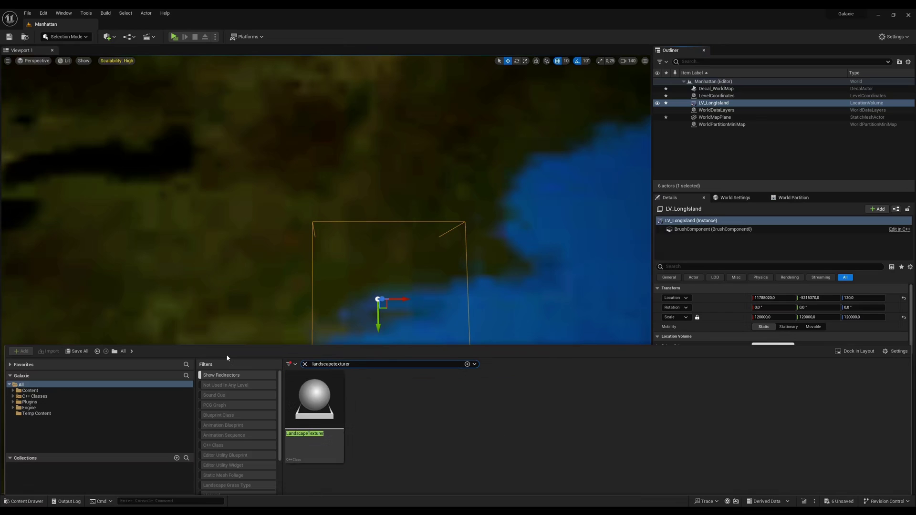
drag(314, 398, 316, 328)
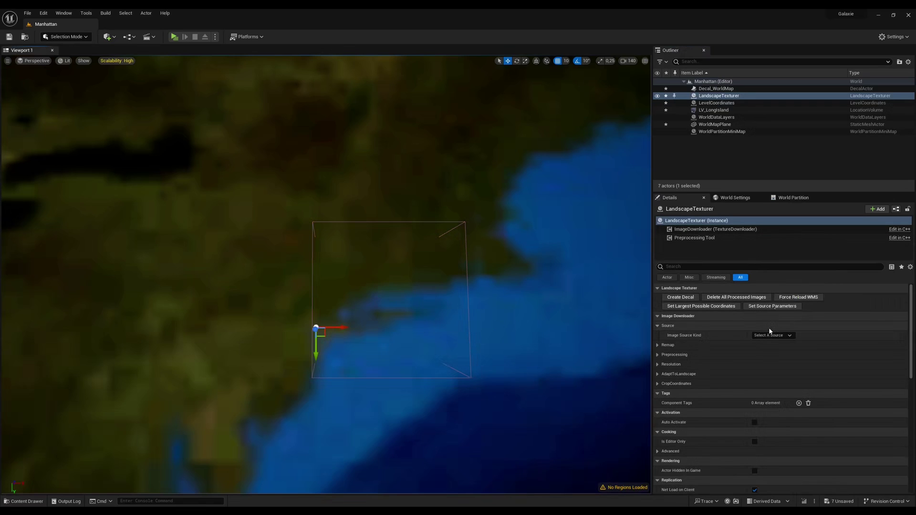
key(F2)
text(LT_)
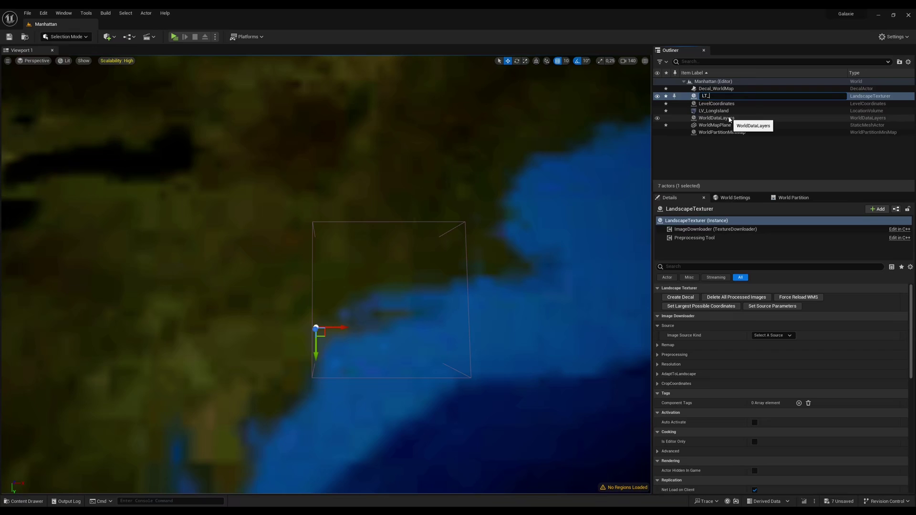
text(LongIsland)
key(Return)
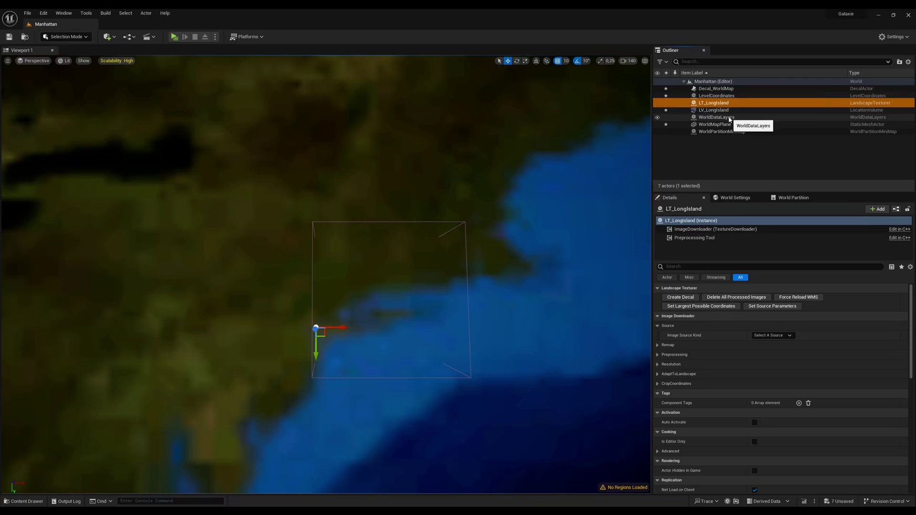
Set LT_LongIsland's image source to Mapbox Satellite, with parameters taken from the bounding actor LV_LongIsland
click(773, 336)
click(787, 349)
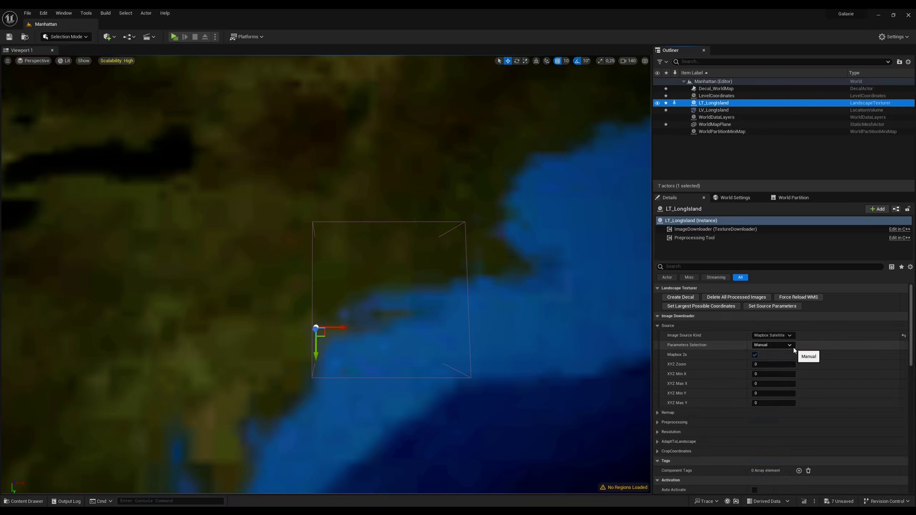
click(792, 347)
click(776, 362)
click(780, 356)
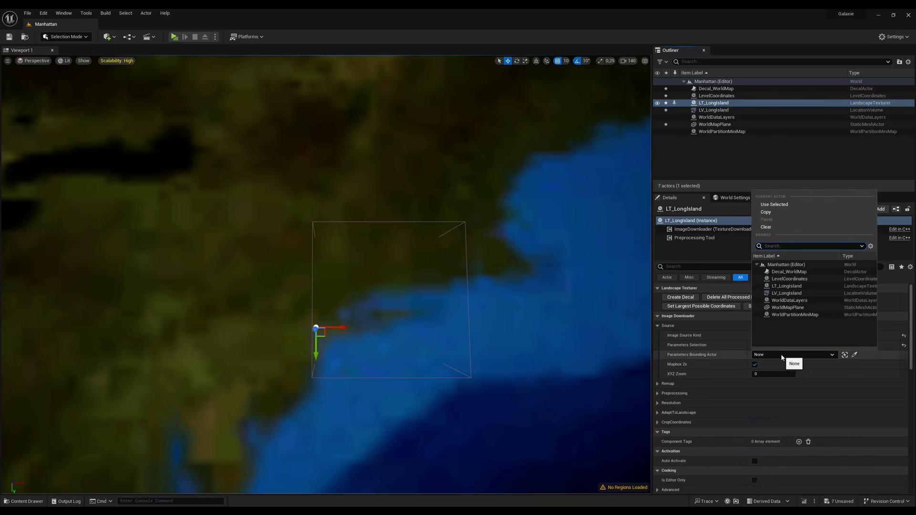
click(793, 294)
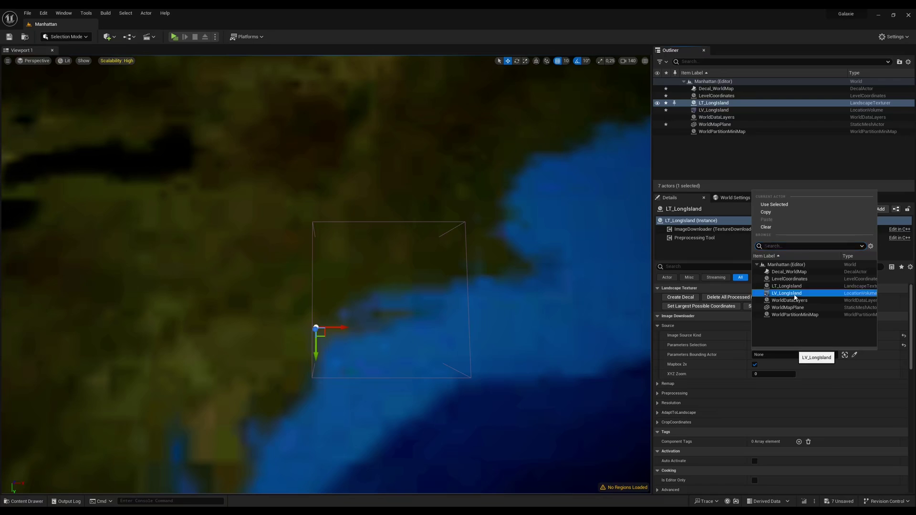
Set the XYZ zoom to 10 and create the Long Island satellite decal, accepting the tile download
click(758, 373)
text(1)
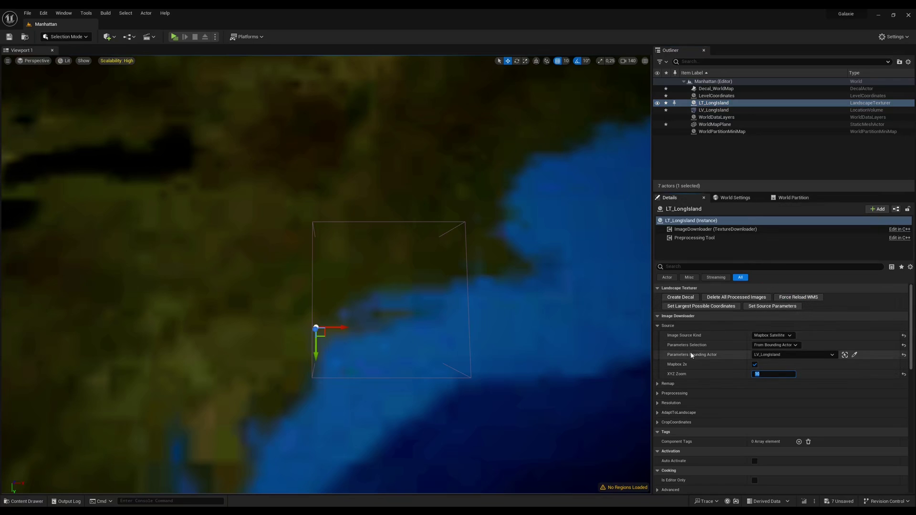
click(682, 298)
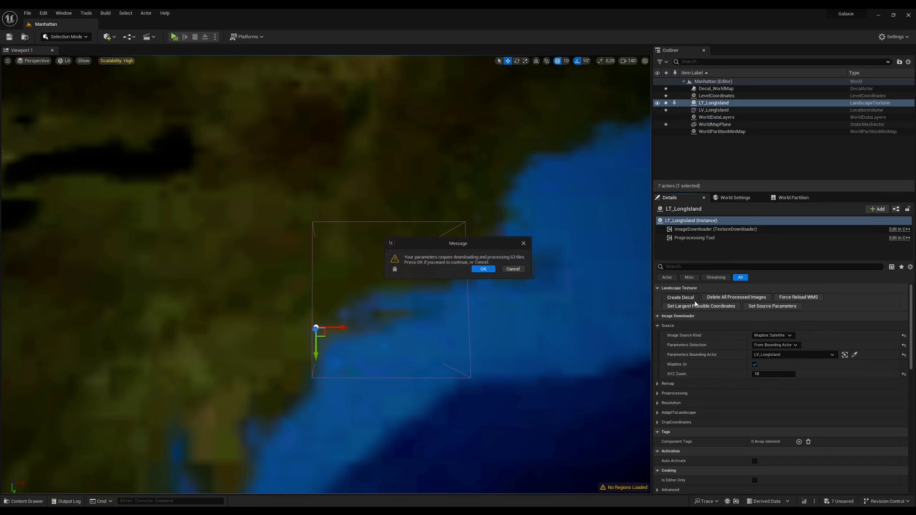
click(483, 269)
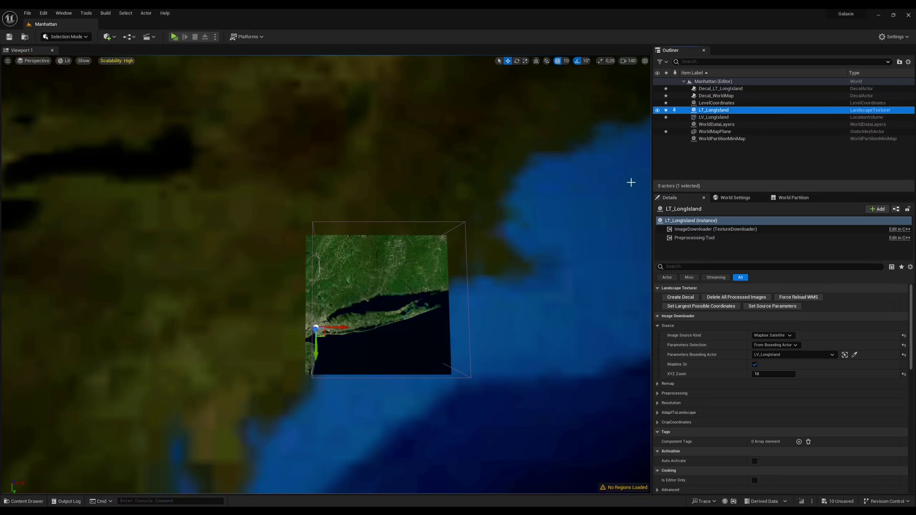
Toggle the Long Island decal's visibility off and on to check it, and set its sort order to 1
click(656, 89)
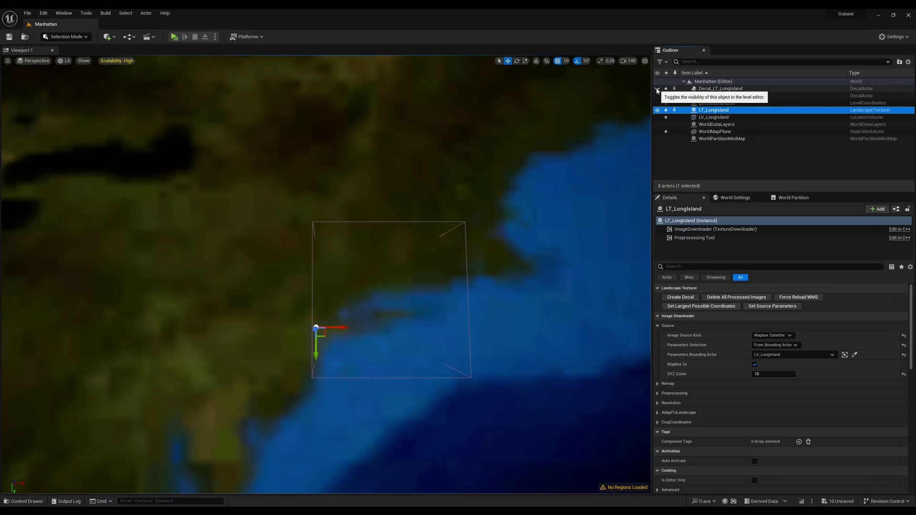
click(656, 89)
click(704, 90)
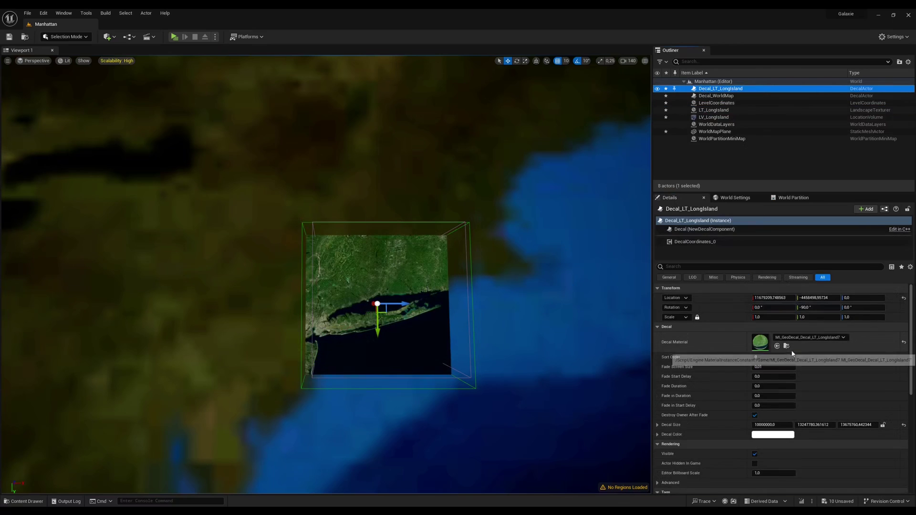
click(778, 356)
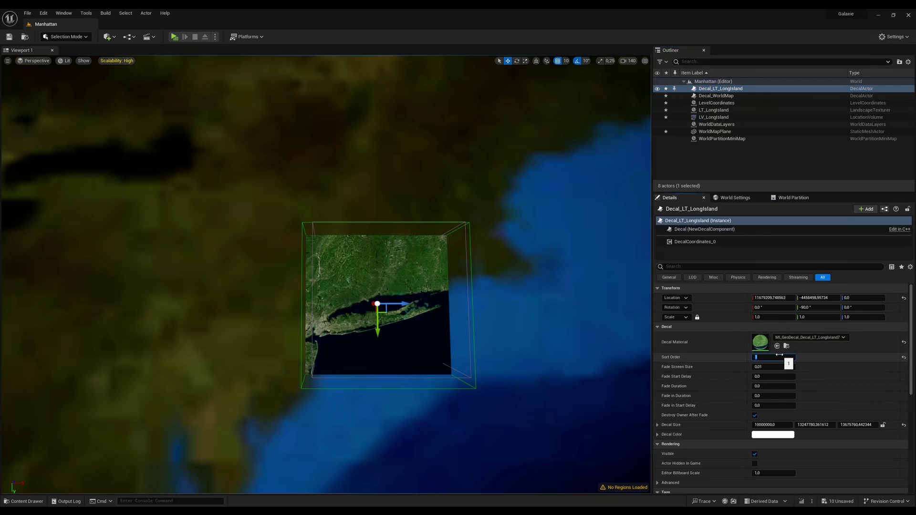
Duplicate the LV_LongIsland location volume and rename the copy LV_NewYork
click(719, 119)
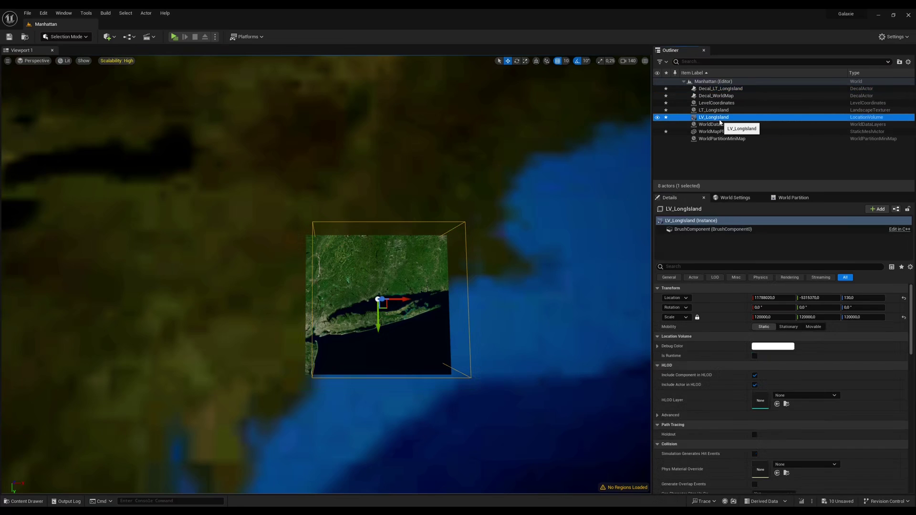
key(w)
mouse_move(484, 255)
right_down()
mouse_move(468, 256)
mouse_move(539, 260)
mouse_move(420, 261)
mouse_move(486, 256)
right_up()
scroll(485, 255, down, 3)
scroll(455, 267, down, 3)
key(w)
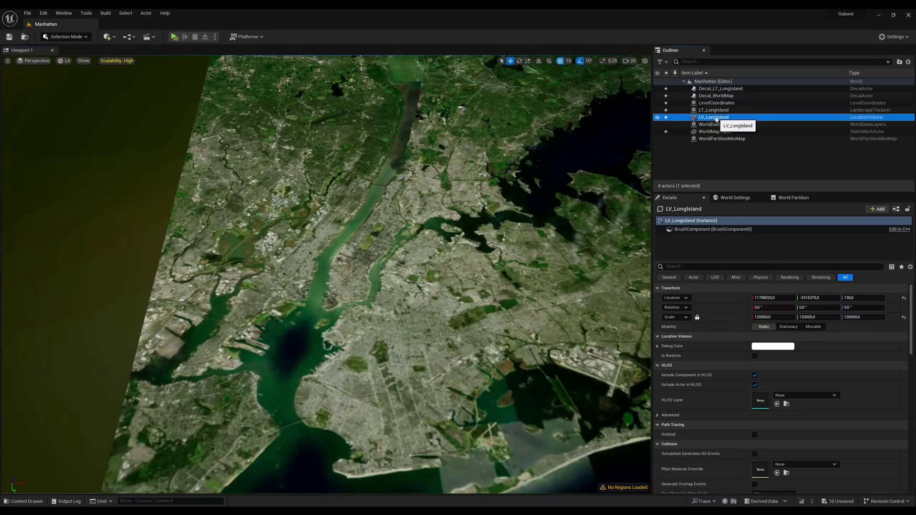
key(ctrl+d)
click(716, 125)
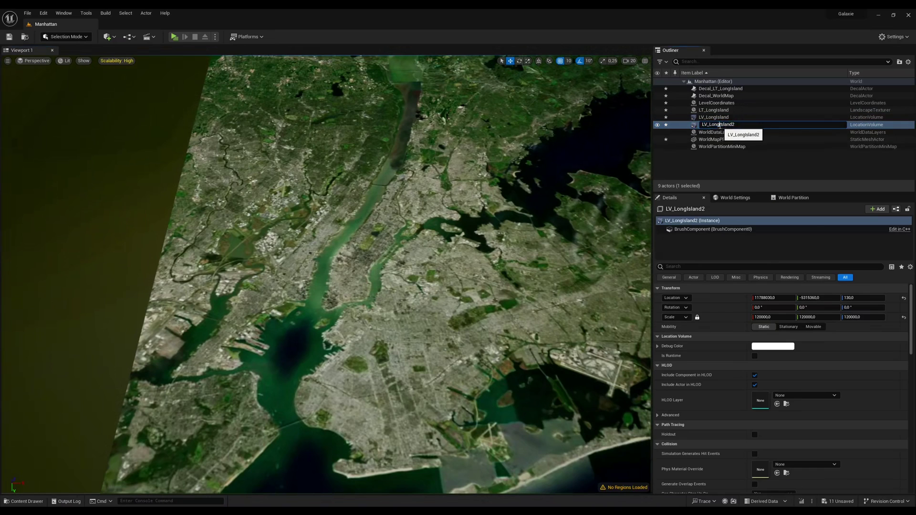
drag(708, 125, 775, 126)
text(_NewYork)
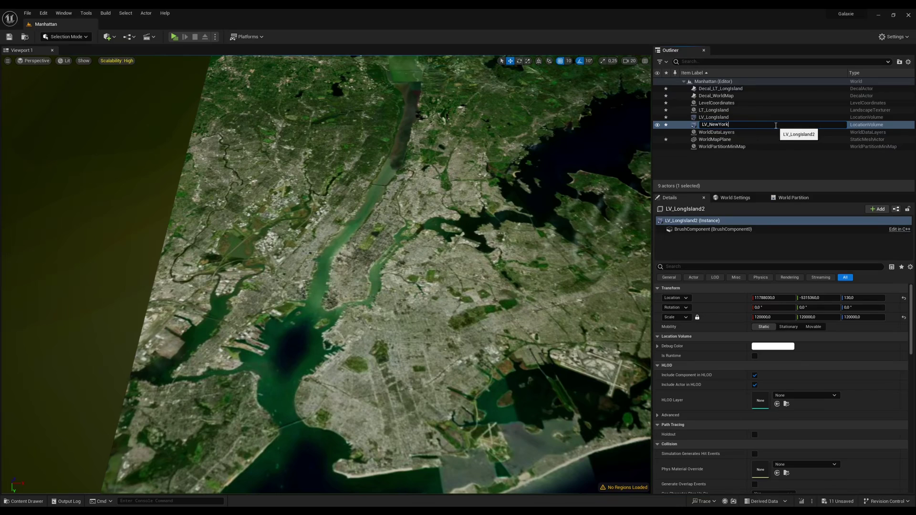
key(Return)
Set the scale of the LV_NewYork volume to 20000 on all axes
click(775, 317)
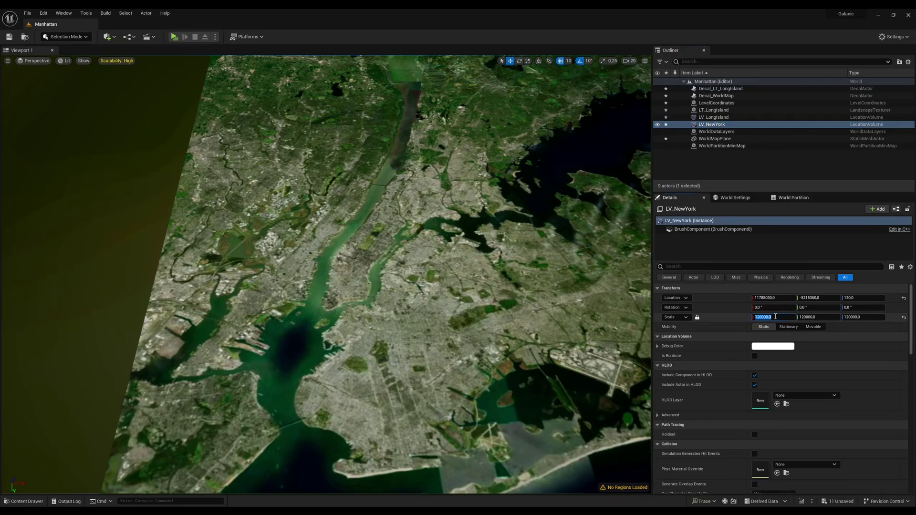
text(2)
key(Return)
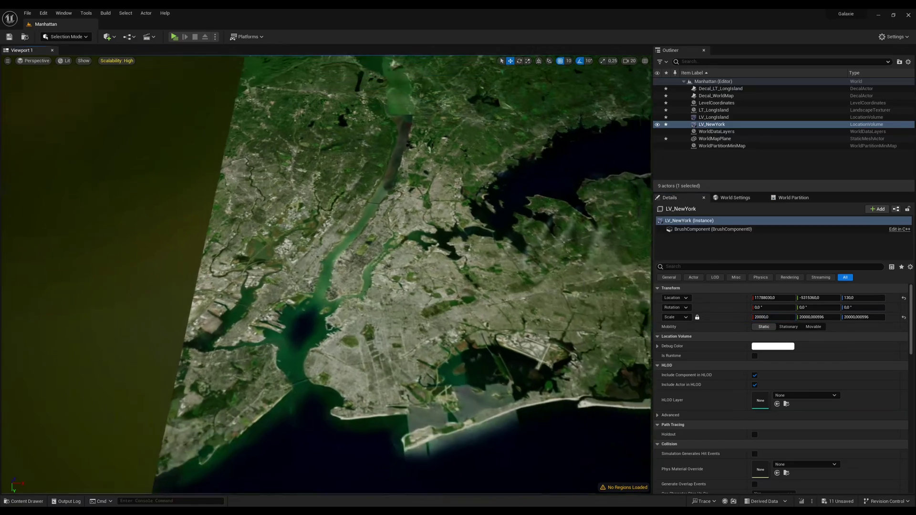
Move the LV_NewYork volume horizontally over Manhattan, to about X 193620 and Y -750620
key(s)
right_drag(563, 191, 617, 176)
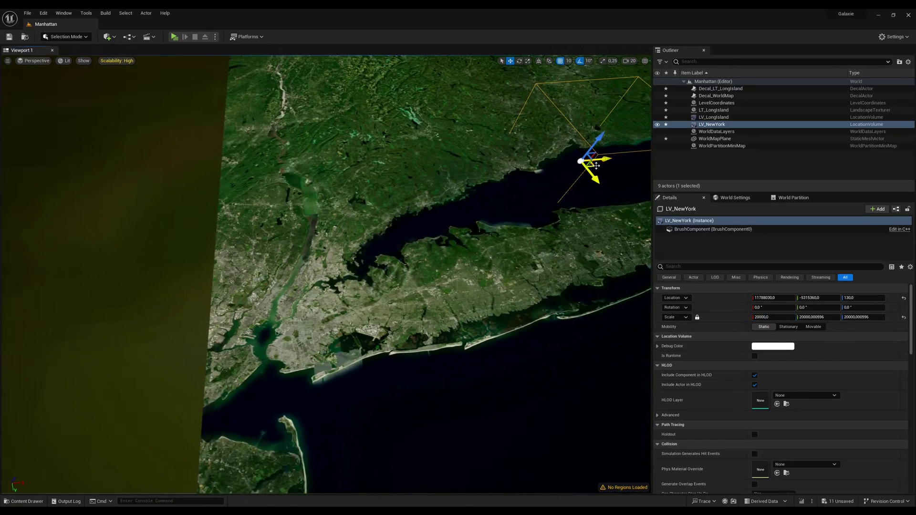
drag(594, 166, 300, 303)
key(w)
right_drag(293, 303, 210, 372)
key(s)
right_drag(477, 238, 496, 255)
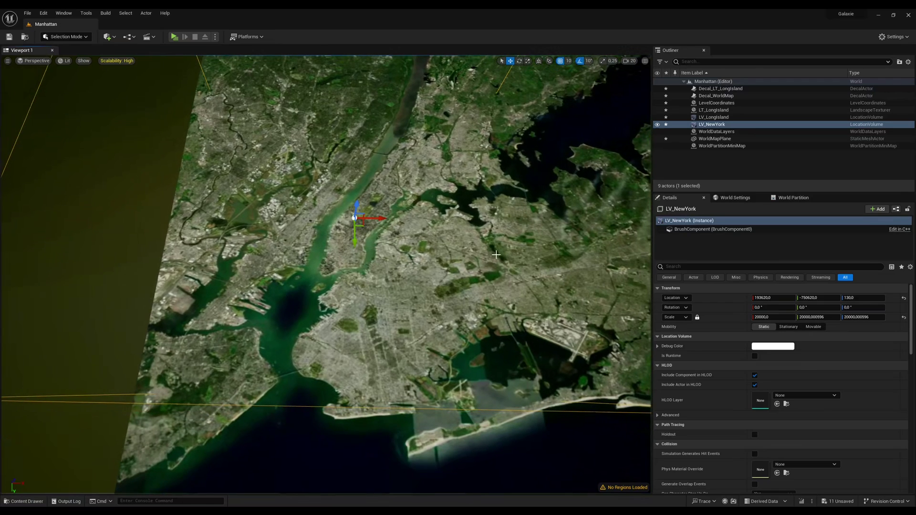
Add a LandscapeSpawner actor to the level and show its HeightmapDownloader component's settings
key(ctrl+space)
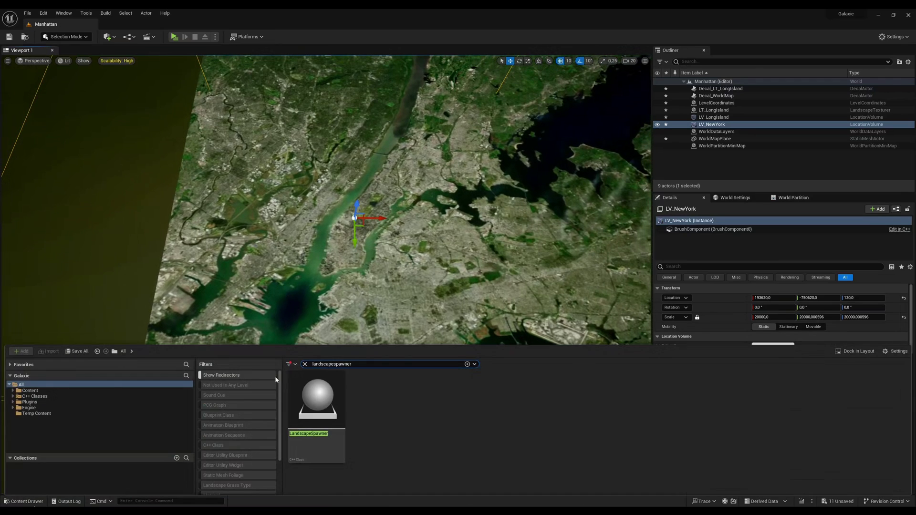
drag(317, 401, 338, 276)
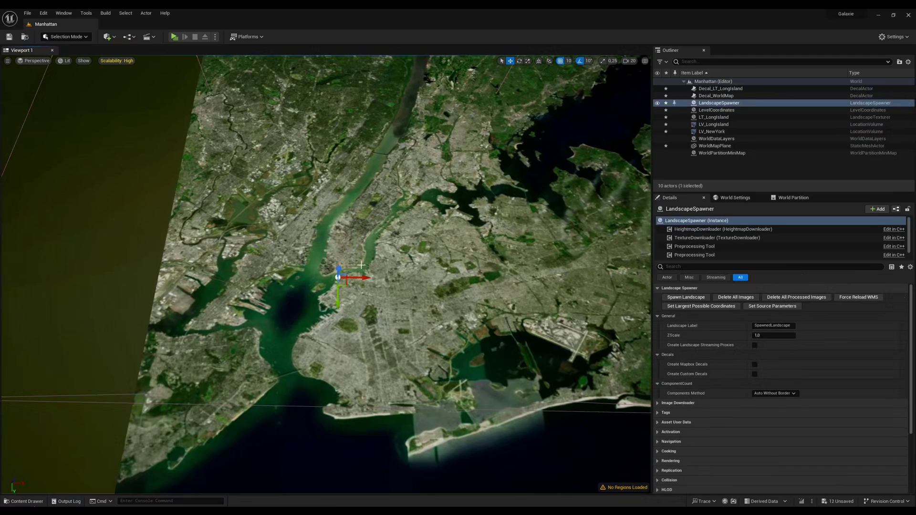
click(716, 229)
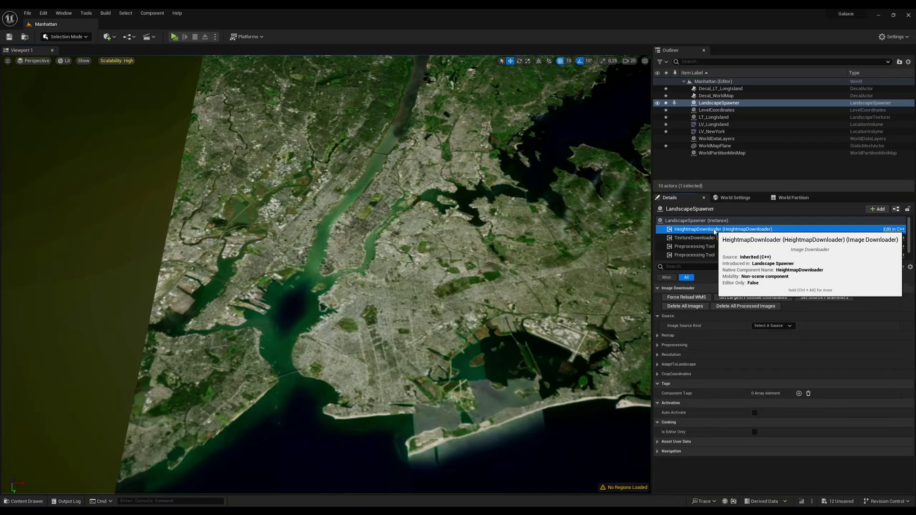
Set the heightmap source to Mapbox Heightmaps, with parameters taken from the bounding actor LV_NewYork
click(768, 326)
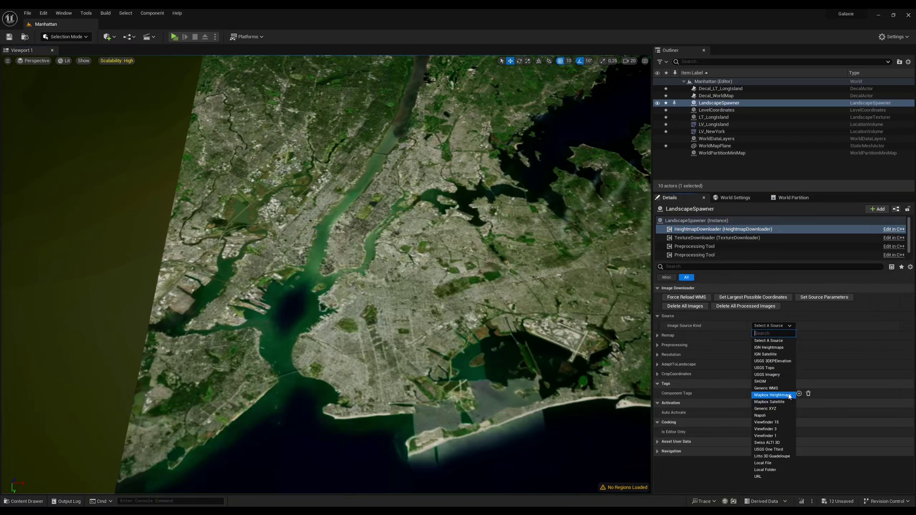
click(772, 395)
click(777, 336)
click(779, 354)
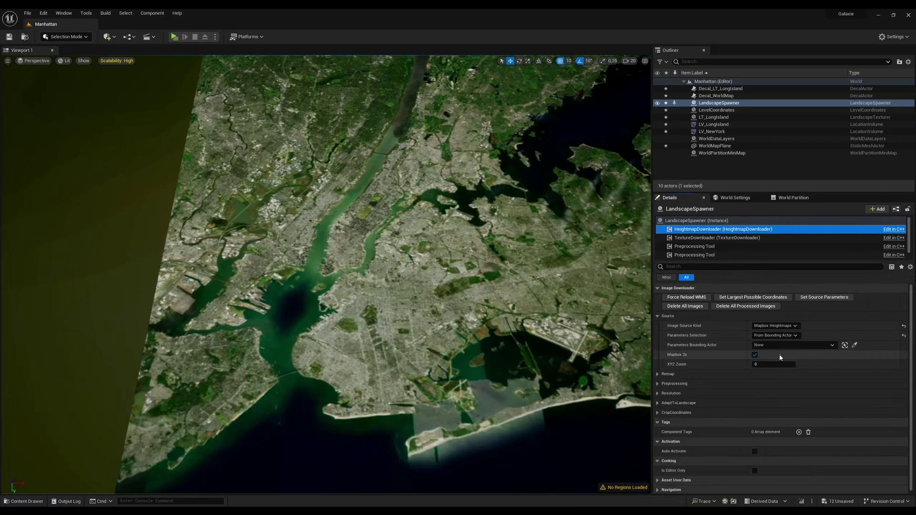
click(781, 346)
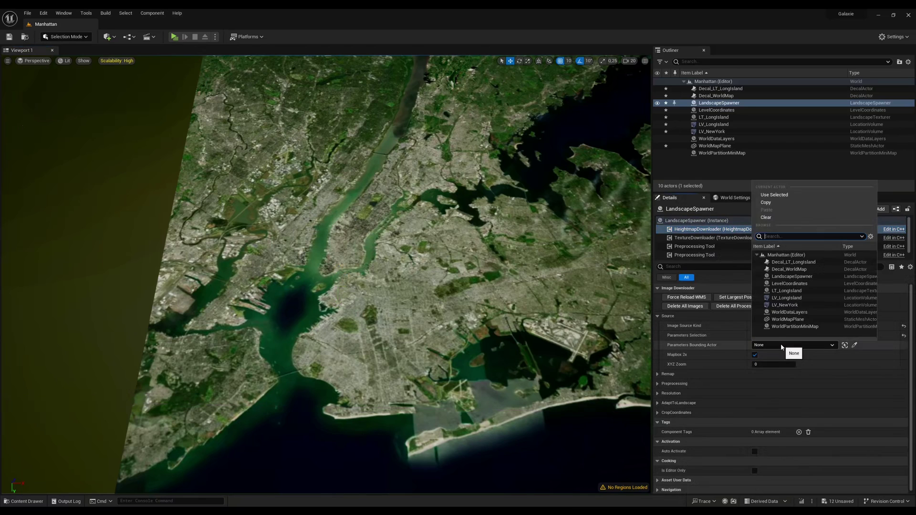
click(784, 305)
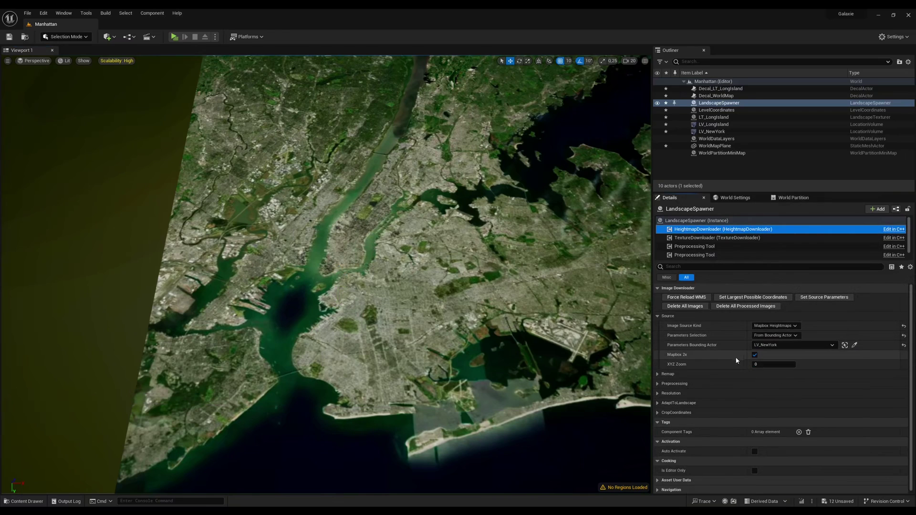
Set the heightmap downloader's XYZ Zoom to 12 and disable Mapbox 2x
click(763, 364)
text(12)
key(Return)
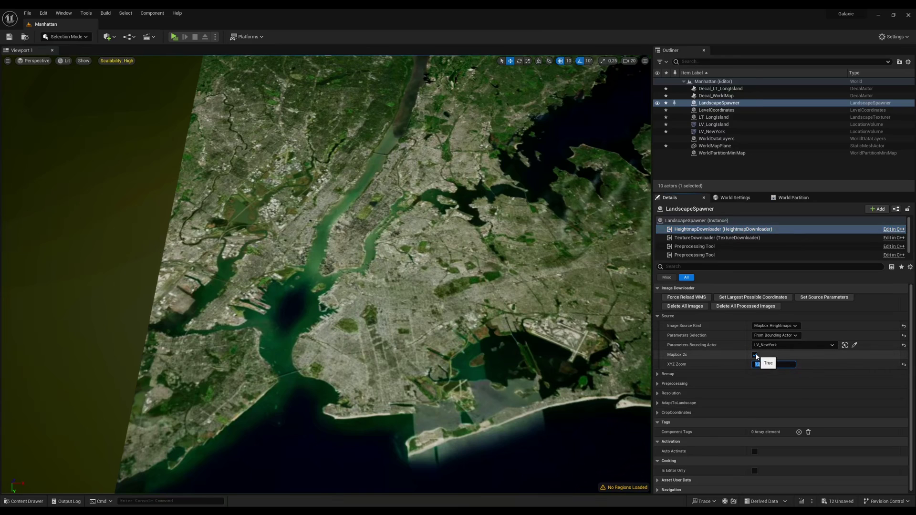
click(756, 355)
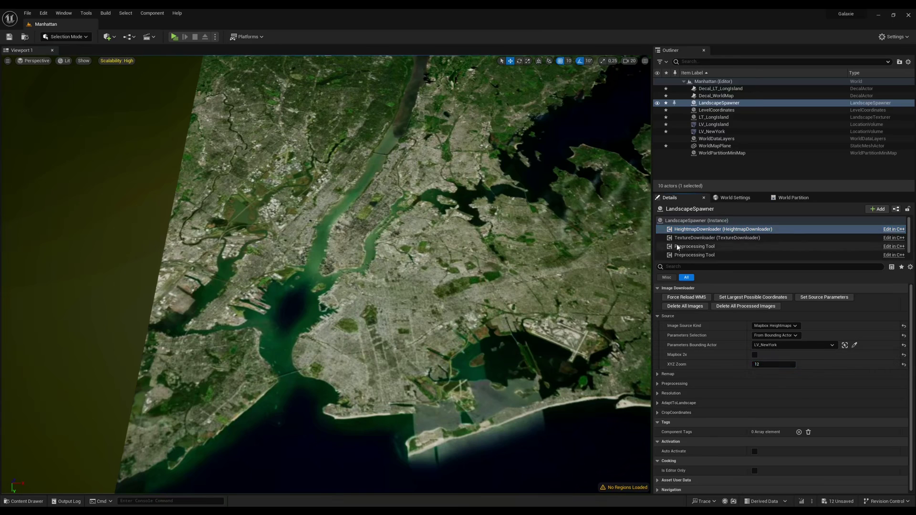
Label the landscape NewYork, enable Mapbox decals at zoom 13, and spawn the landscape, accepting the tile download
click(706, 221)
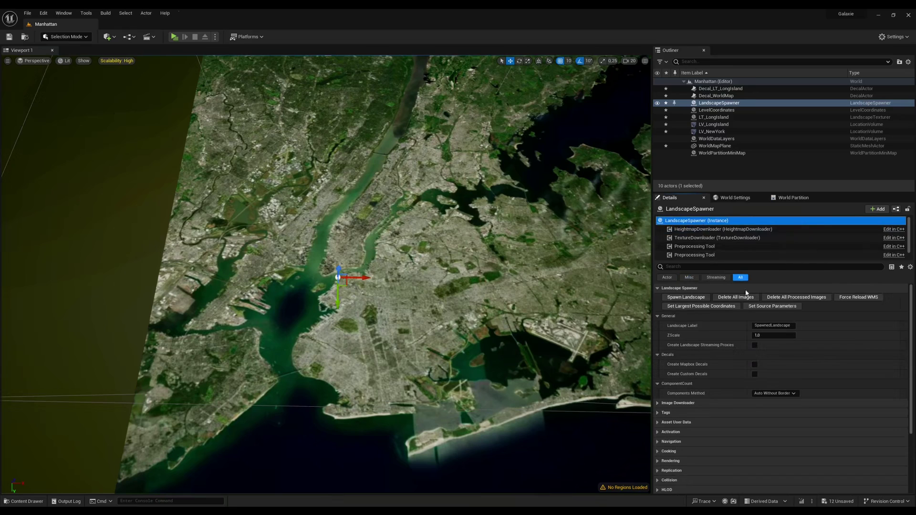
click(772, 326)
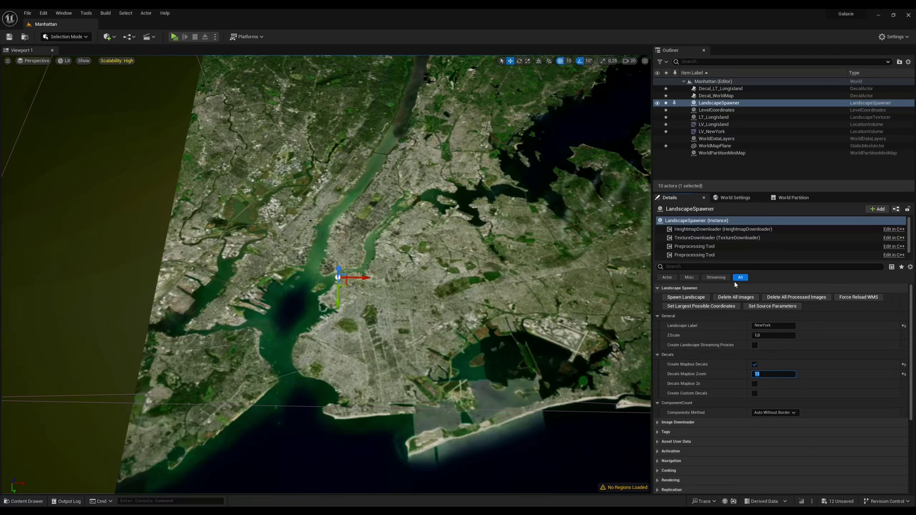
click(690, 297)
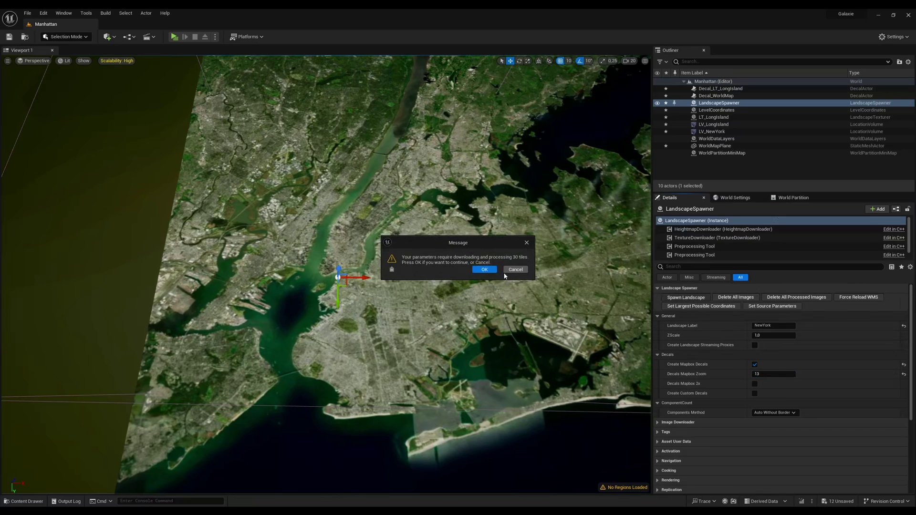
click(491, 270)
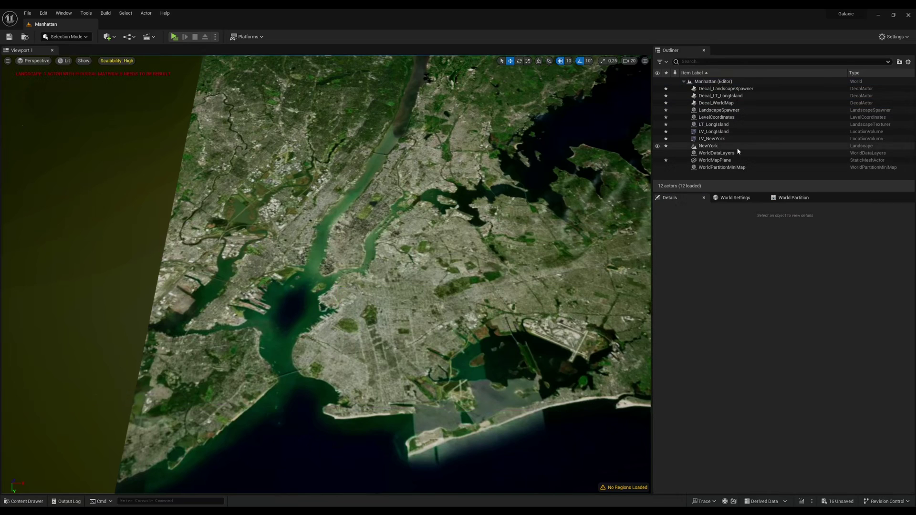
Rename the LandscapeSpawner actor as LS_NewYork
click(731, 111)
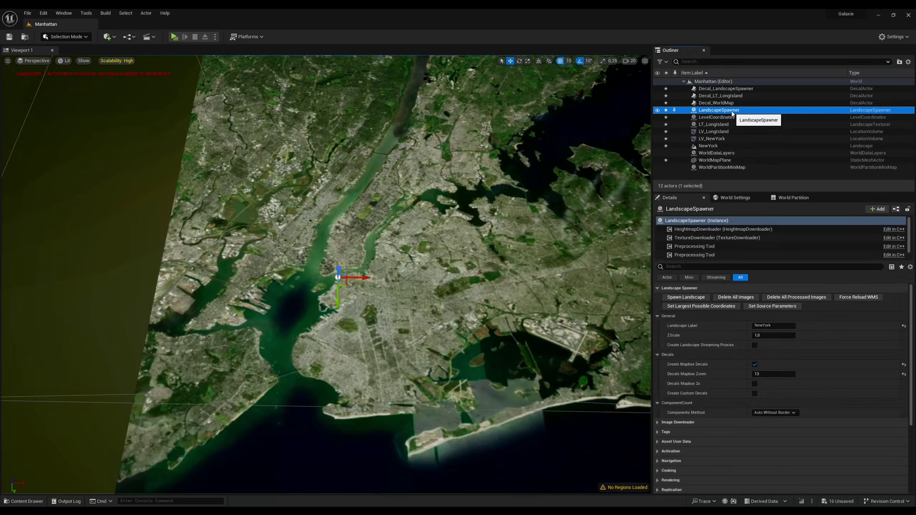
key(F2)
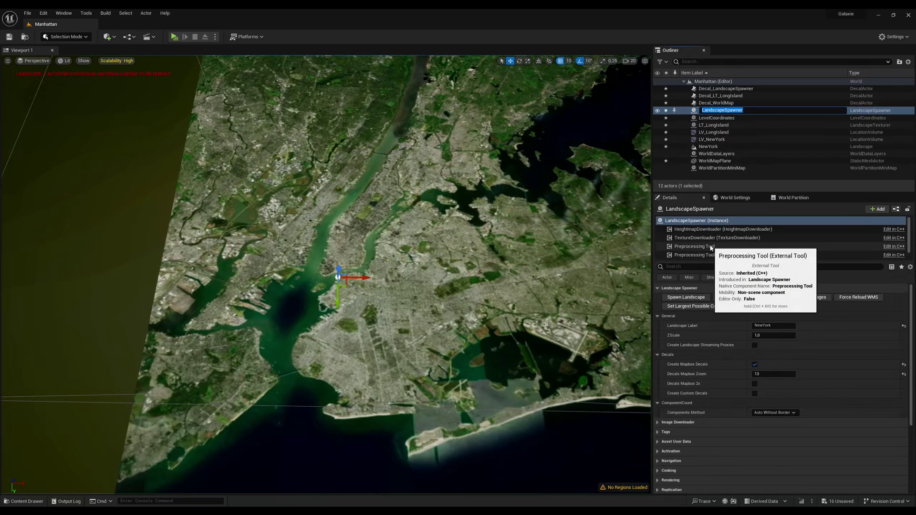
text(LS_NewYork)
key(Return)
Select the NewYork landscape and hide the three decal actors and WorldMapPlane to expose the bare terrain
click(709, 146)
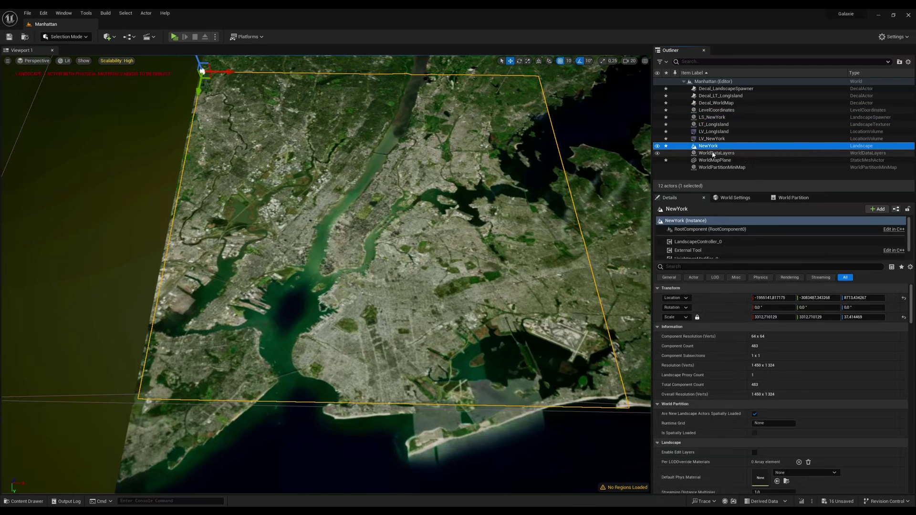
click(657, 89)
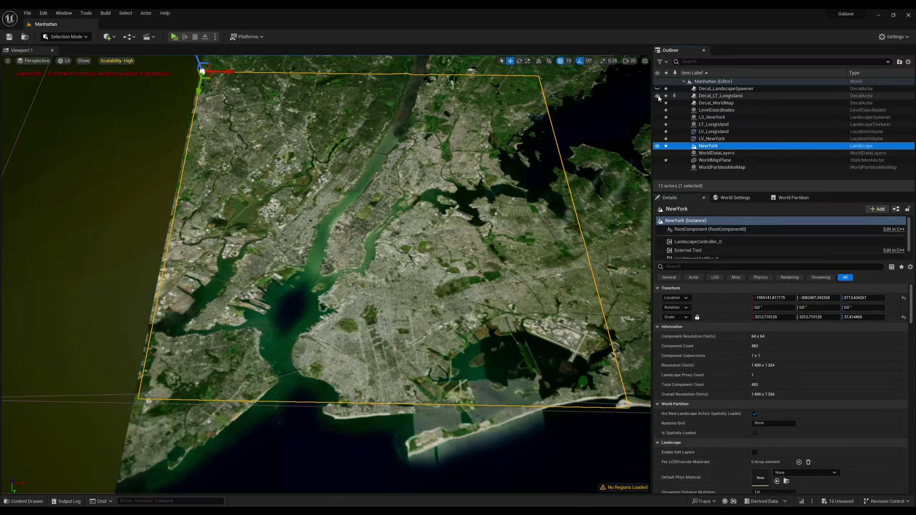
click(657, 96)
click(657, 103)
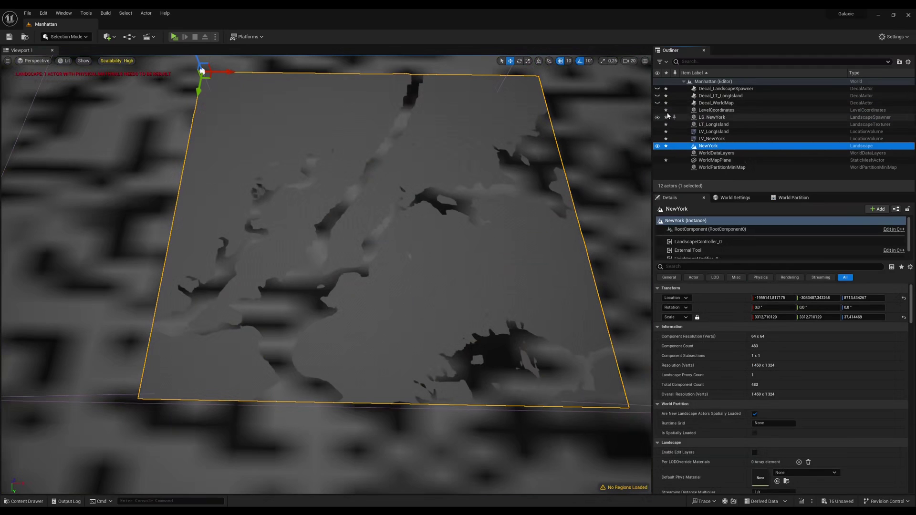
click(657, 160)
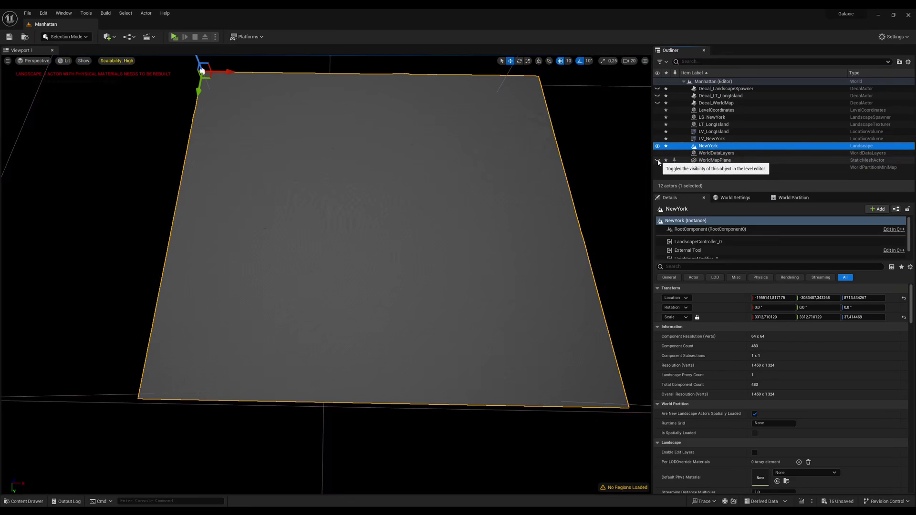
Assign MI_Flat_Grey as the landscape material of the NewYork landscape
click(709, 146)
scroll(795, 451, down, 2)
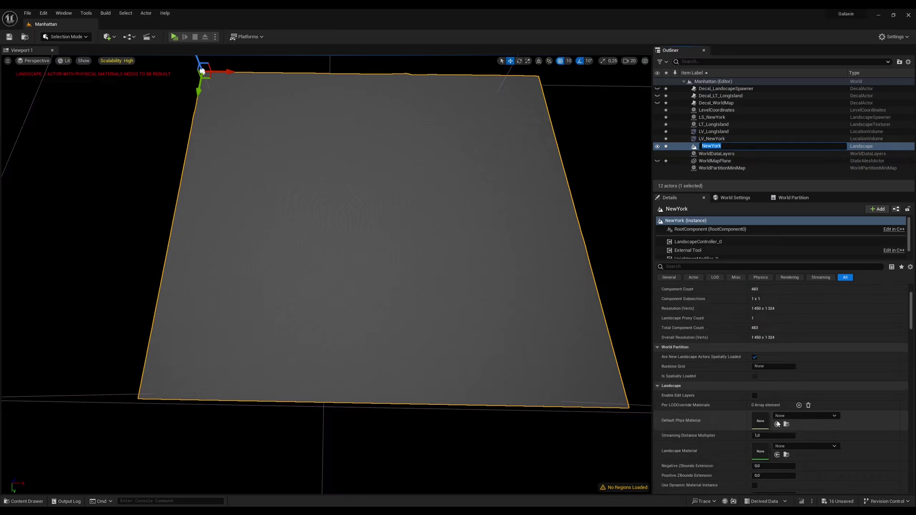
click(801, 445)
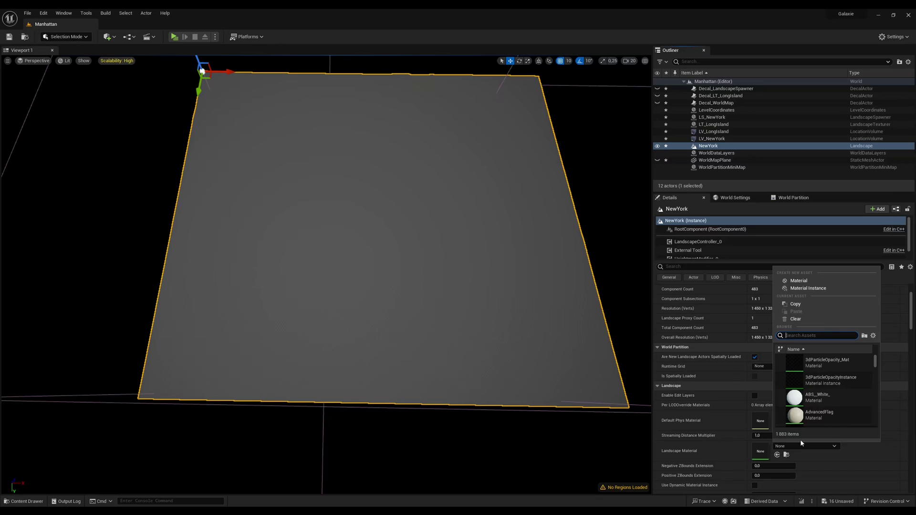
text(mi_flat_gra)
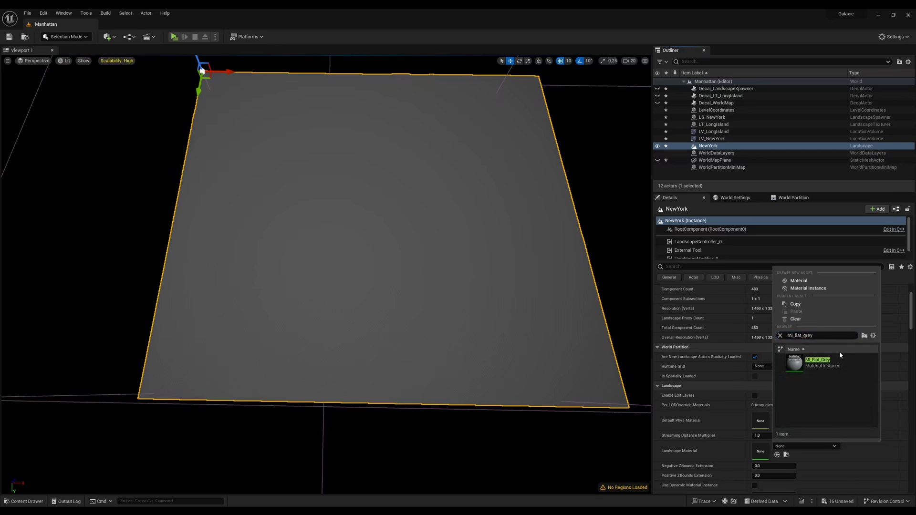
click(837, 363)
Add a directional light over the northwestern part of the landscape and inspect the lit terrain relief
click(108, 36)
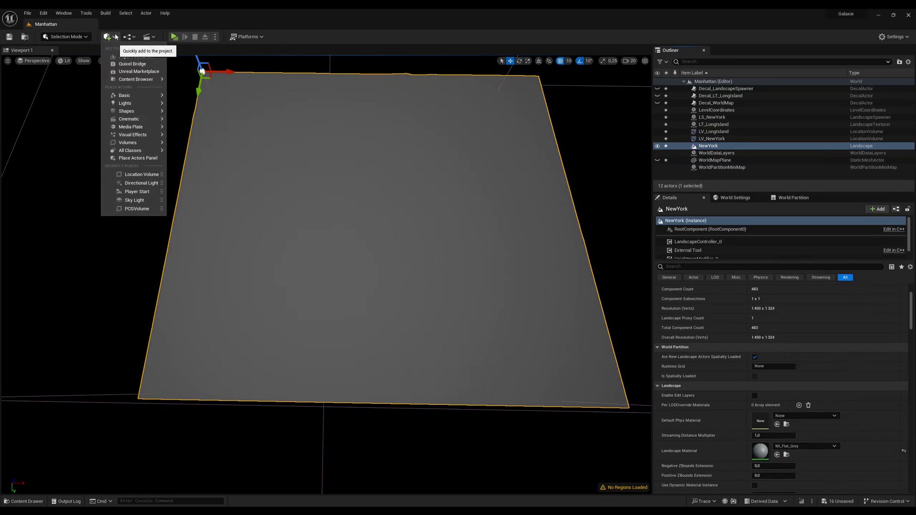
mouse_move(133, 105)
drag(207, 106, 290, 112)
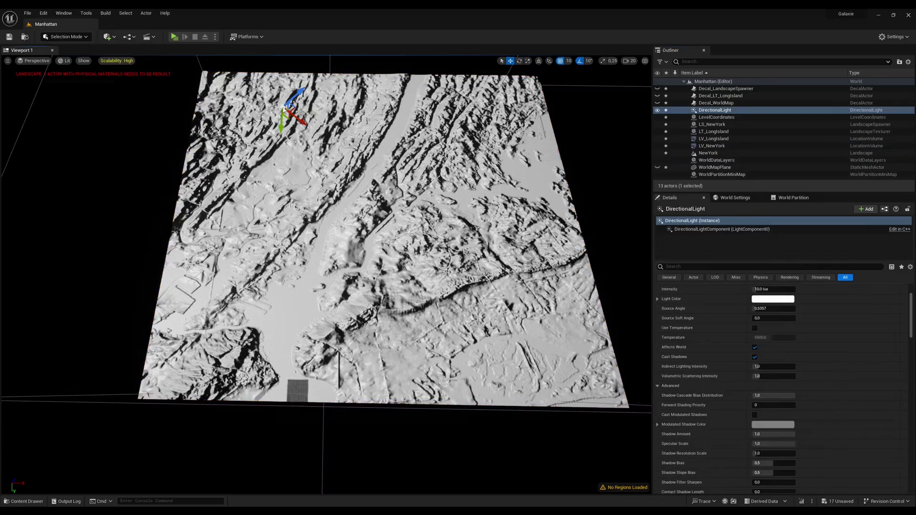
right_drag(291, 112, 286, 76)
key(w)
scroll(286, 101, down, 1)
key(s)
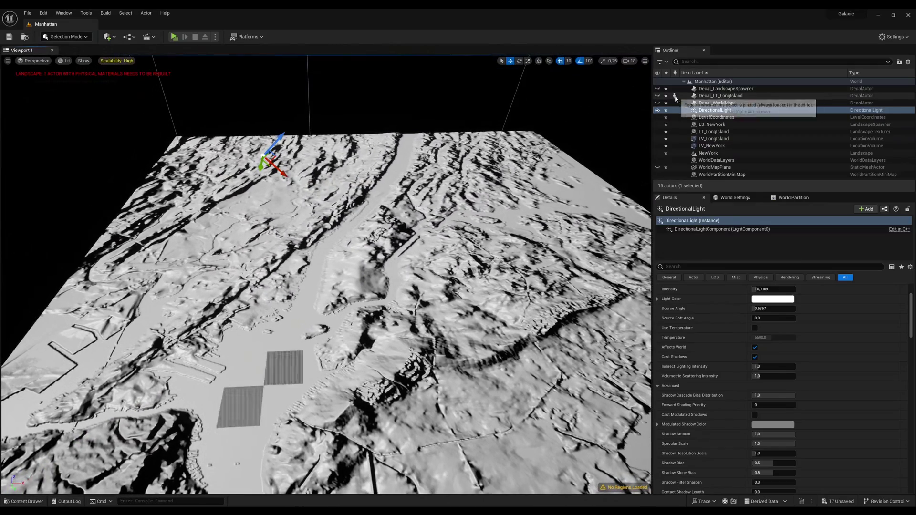
Rename the Decal_LandscapeSpawner actor as Decal_NewYork
click(734, 89)
key(F2)
drag(716, 89, 766, 89)
key(BackSpace)
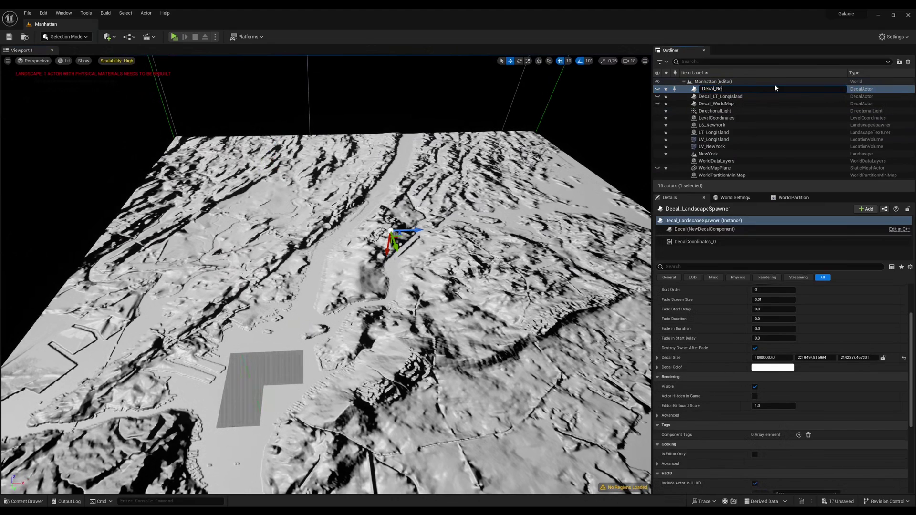
text(NewYork)
key(Return)
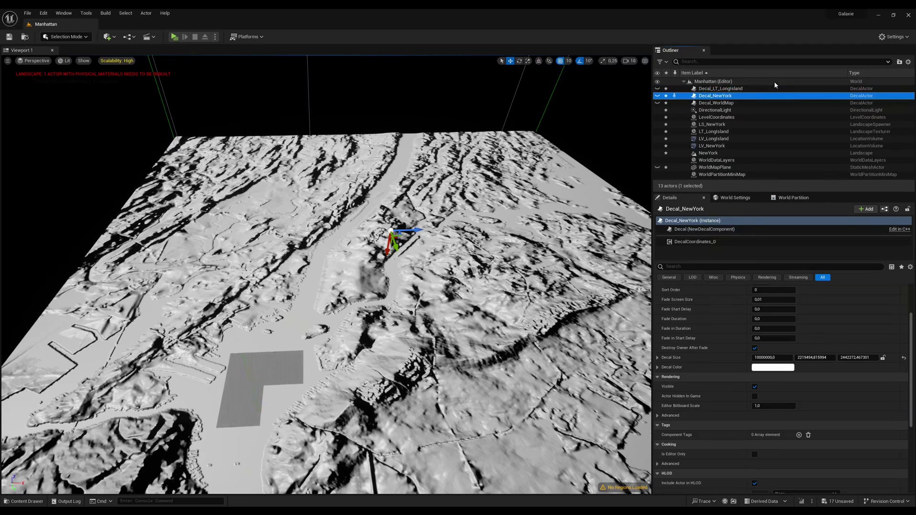
Set Decal_NewYork's sort order to 2 and make the hidden decals and world map plane visible again
click(773, 360)
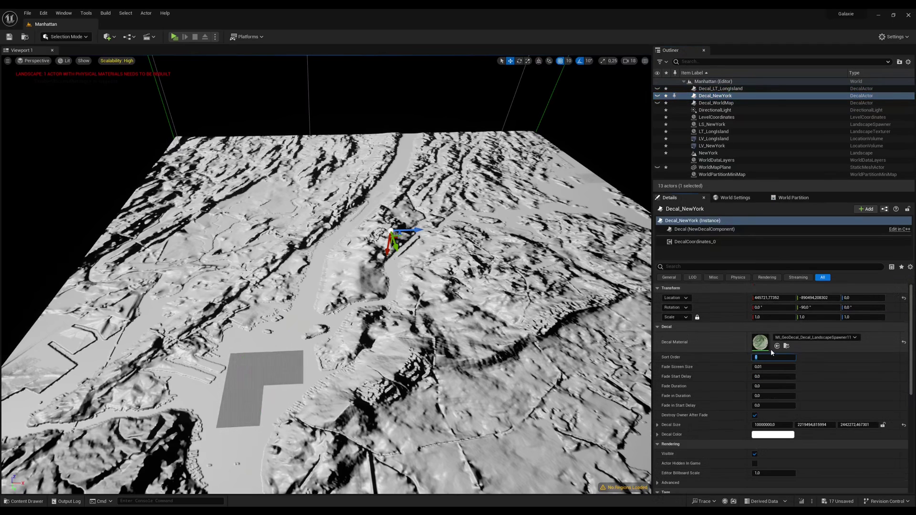
click(772, 356)
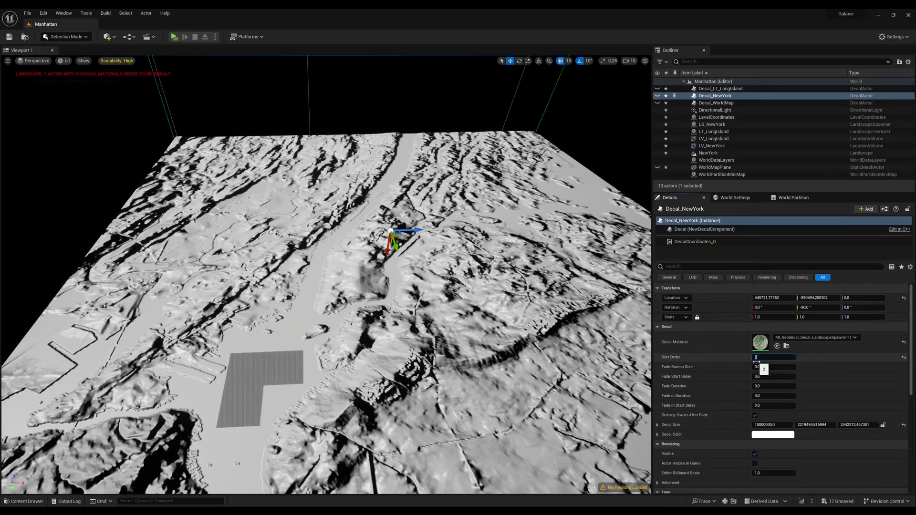
click(658, 96)
right_drag(437, 240, 425, 344)
key(w)
key(s)
key(s)
key(s)
Duplicate the LV_NewYork location volume and rename the copy LV_Manhattan
double_click(720, 145)
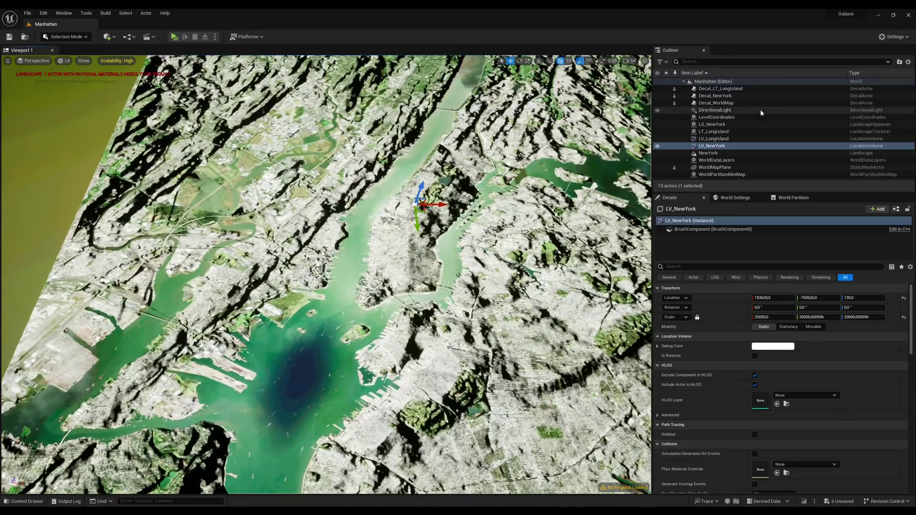
key(ctrl+d)
click(714, 153)
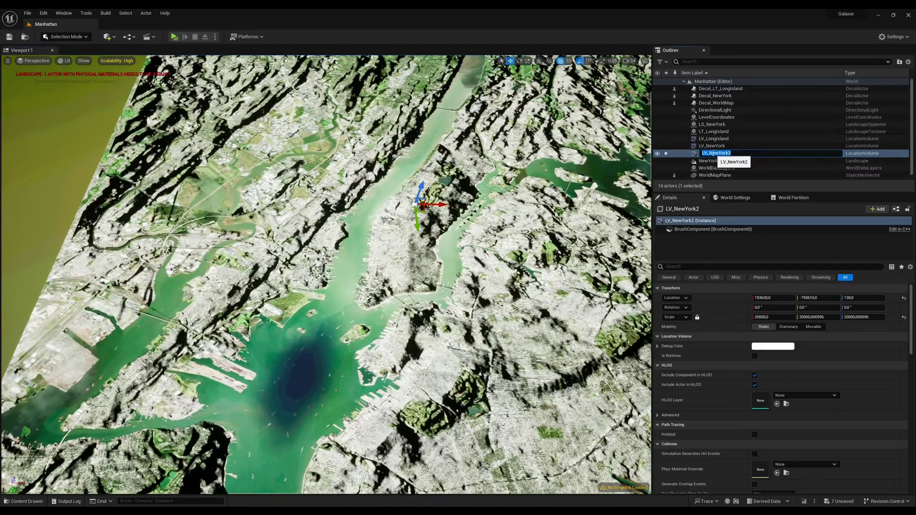
drag(709, 153, 745, 152)
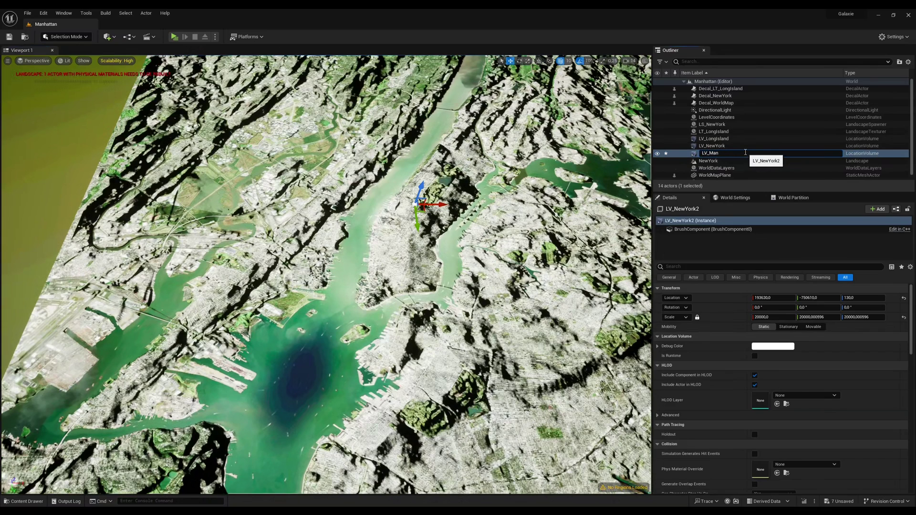
text(Manhattan)
key(Return)
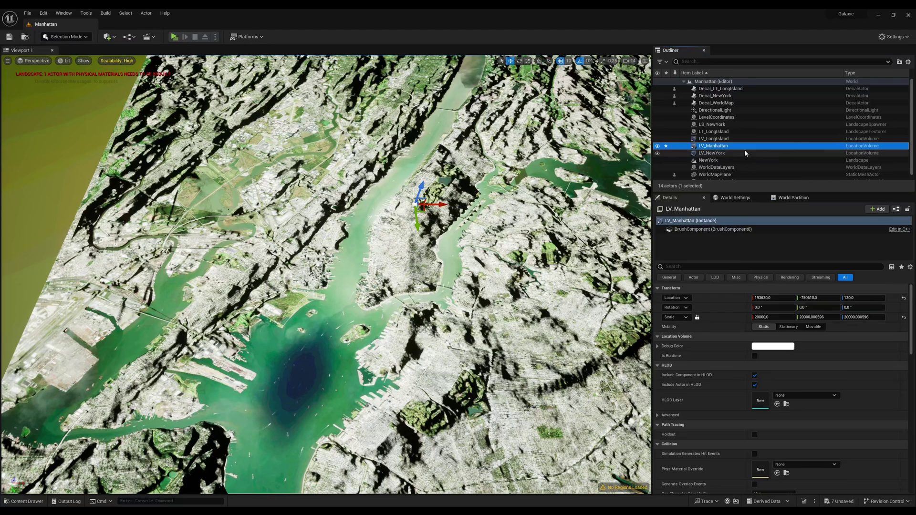
Scale the LV_Manhattan volume to 5000 on all axes and move it over lower Manhattan, to about X -5710 and Y -233060
click(770, 317)
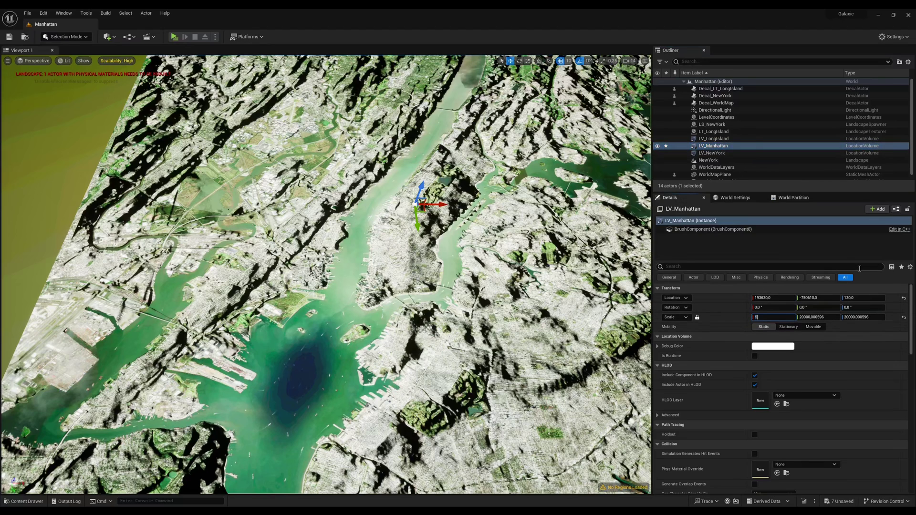
text(5000)
key(Return)
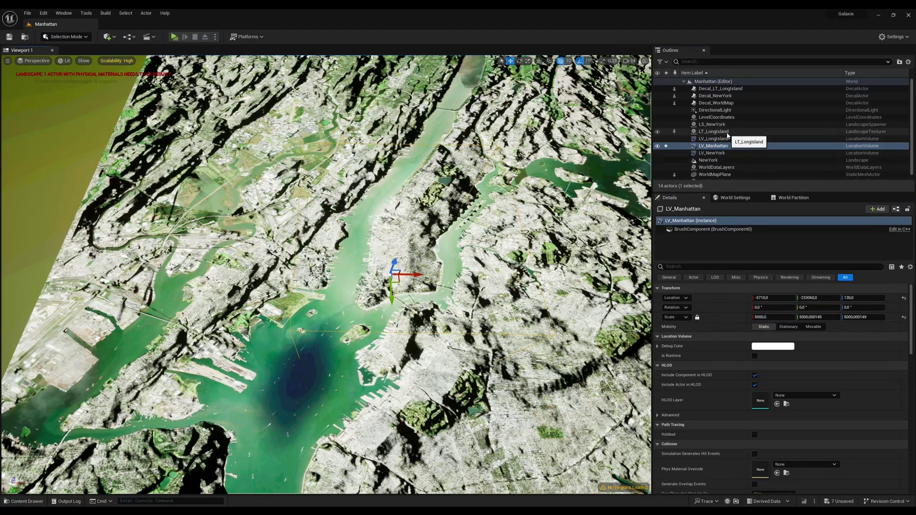
Duplicate the LT_LongIsland landscape texturer and rename the copy LT_Manhattan
click(715, 131)
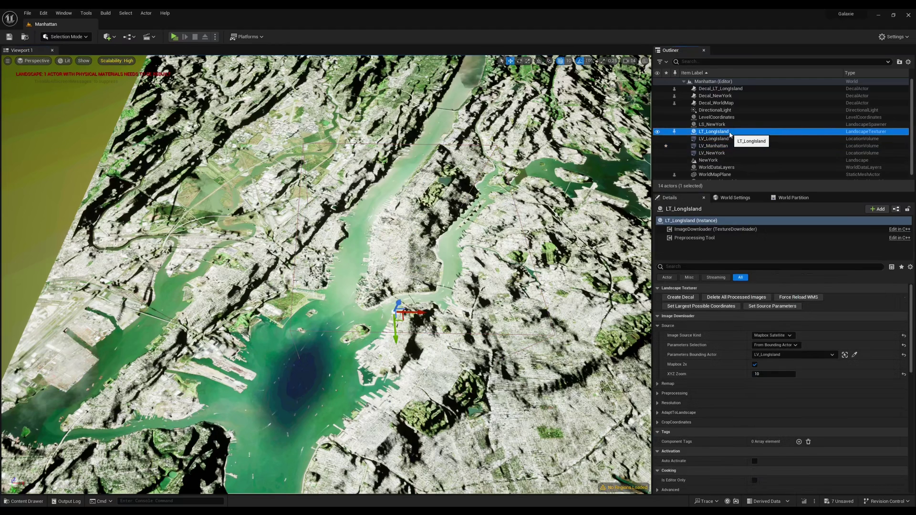
key(ctrl+d)
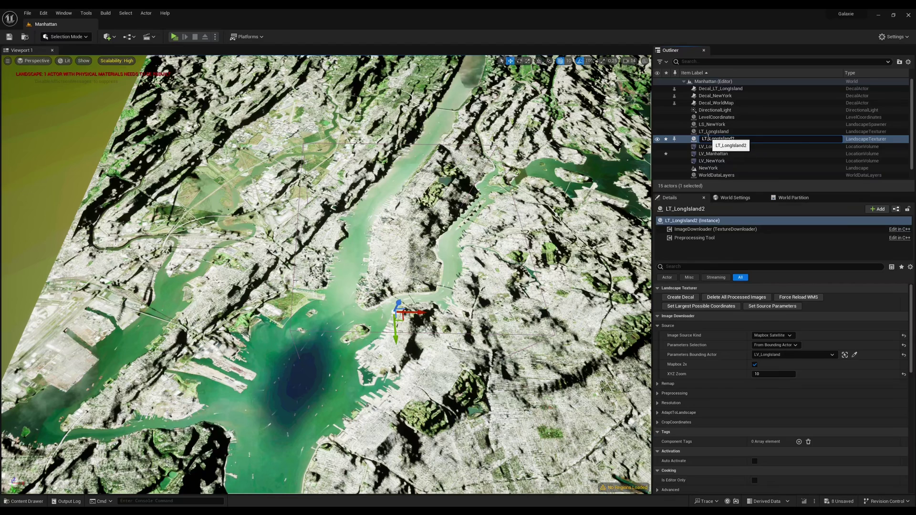
drag(708, 139, 802, 145)
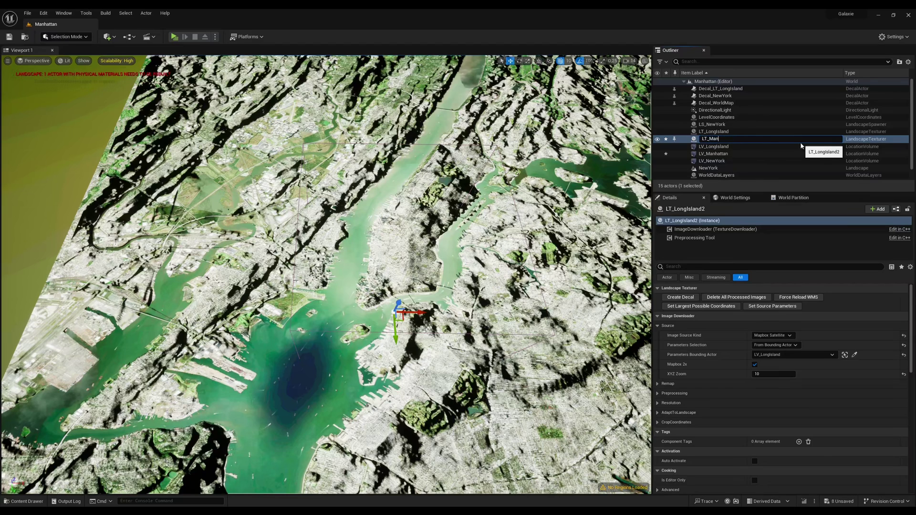
text(Manhattan)
key(Return)
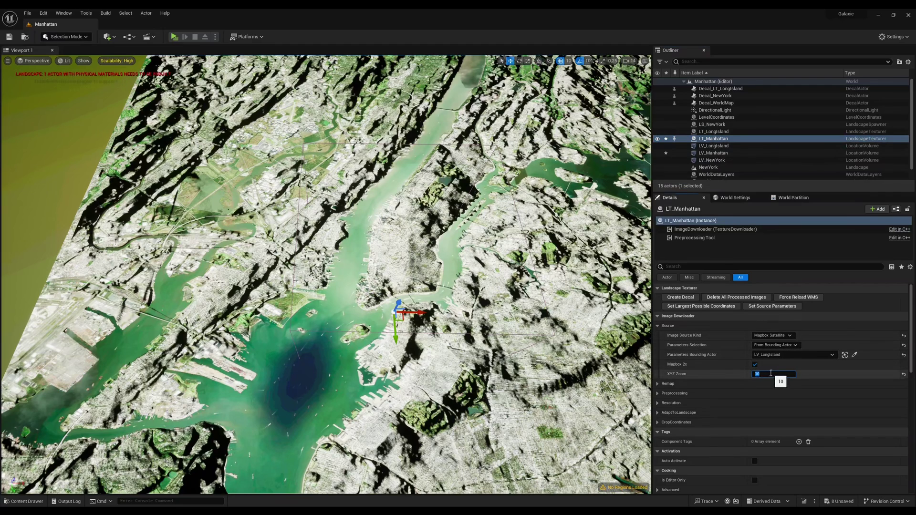
Set LT_Manhattan's bounding actor to LV_Manhattan and its XYZ zoom to 16, and create its decal, accepting the image download
text(16)
key(Return)
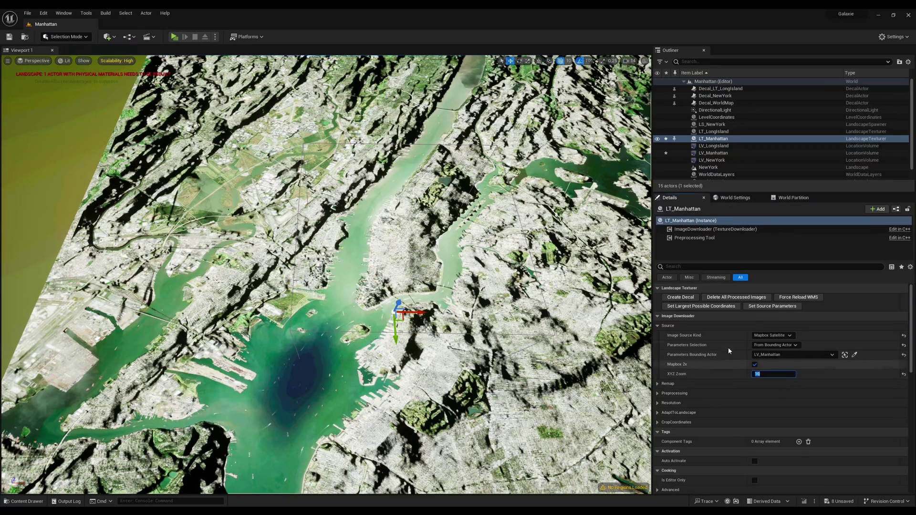
click(681, 298)
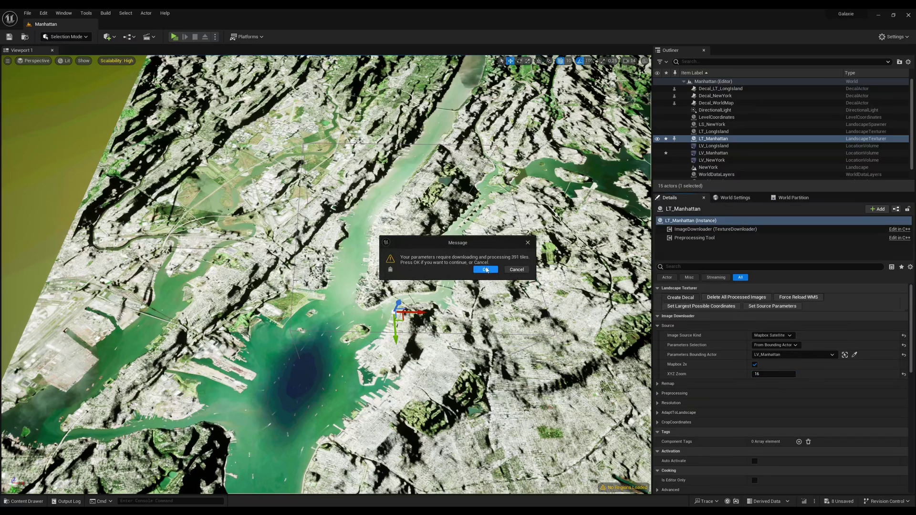
click(485, 269)
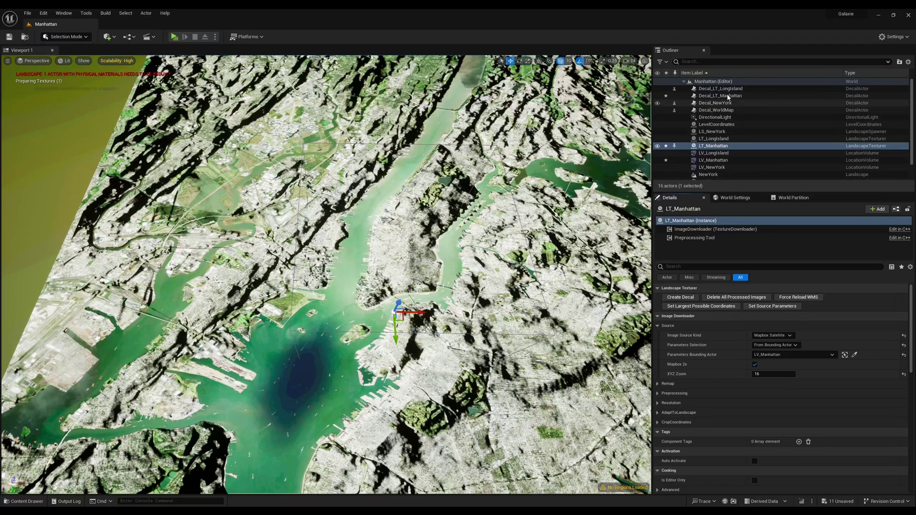
Set the sort order of Decal_LT_Manhattan to 3
click(728, 96)
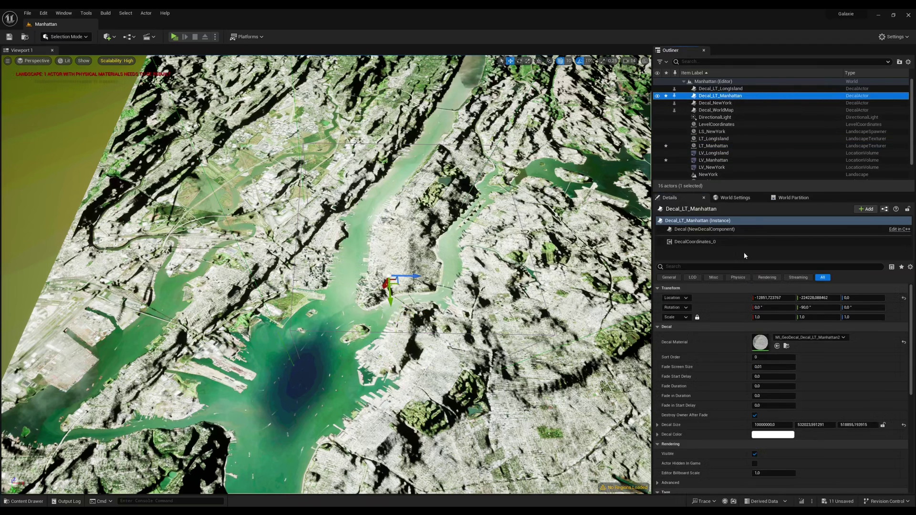
click(770, 357)
text(3)
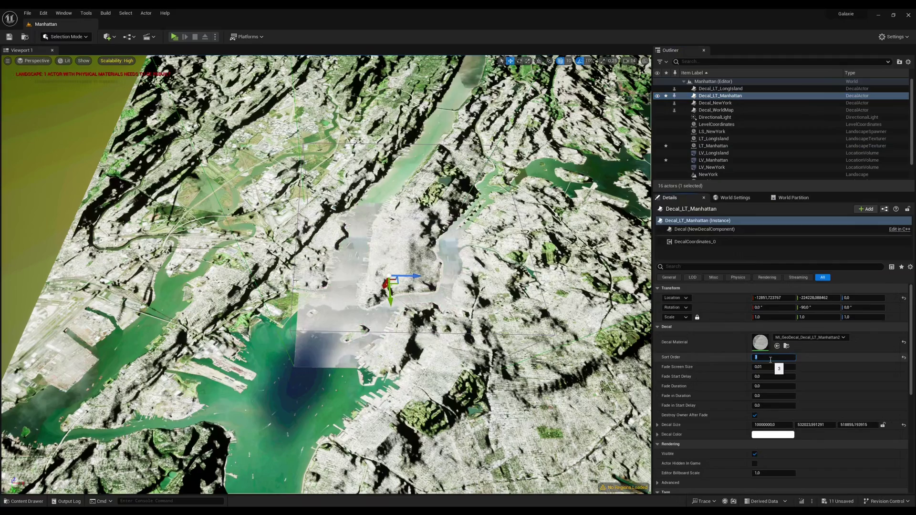
Adjust the directional light's angle to clear the dark terrain shadows from lower Manhattan
right_drag(468, 333, 446, 318)
scroll(472, 349, down, 4)
key(w)
scroll(499, 378, down, 5)
key(w)
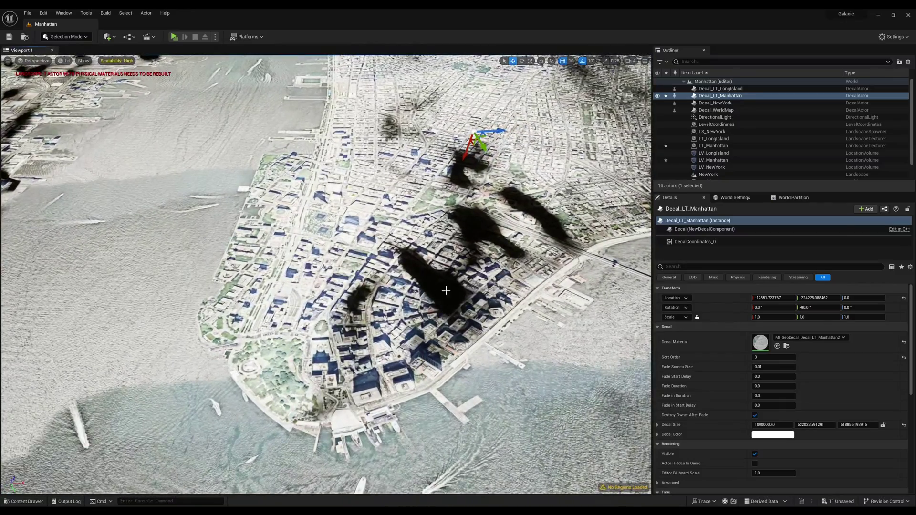
key(ctrl+l)
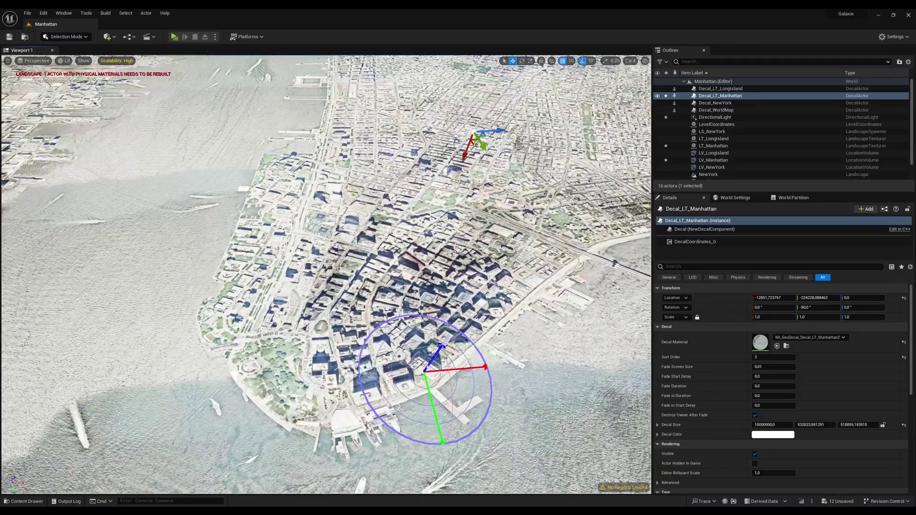
right_drag(424, 371, 372, 489)
Duplicate the LV_Manhattan location volume and rename the copy LV_Buildings
key(w)
key(a)
key(w)
key(s)
key(w)
key(s)
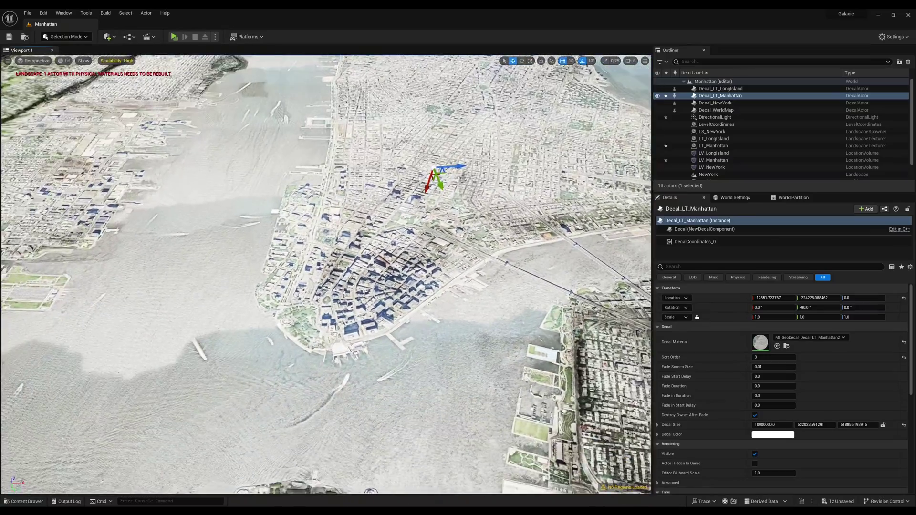
click(717, 161)
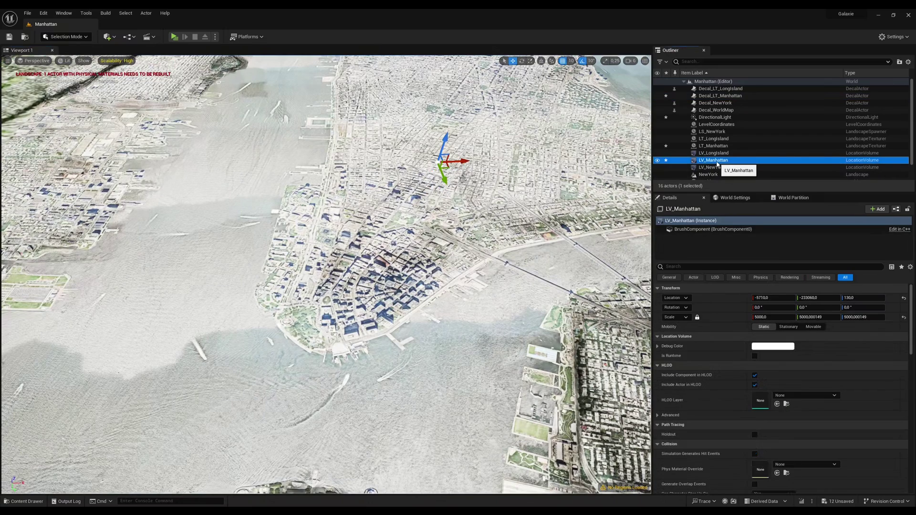
key(ctrl+d)
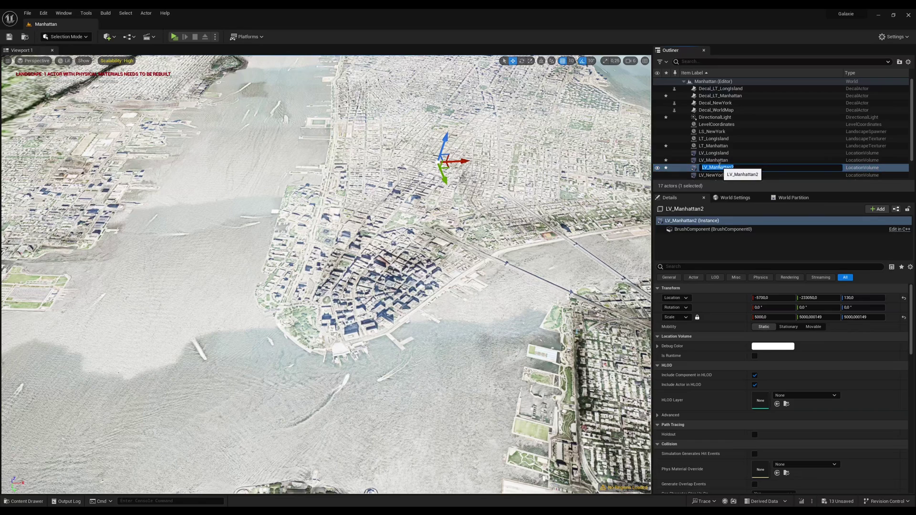
drag(710, 167, 764, 168)
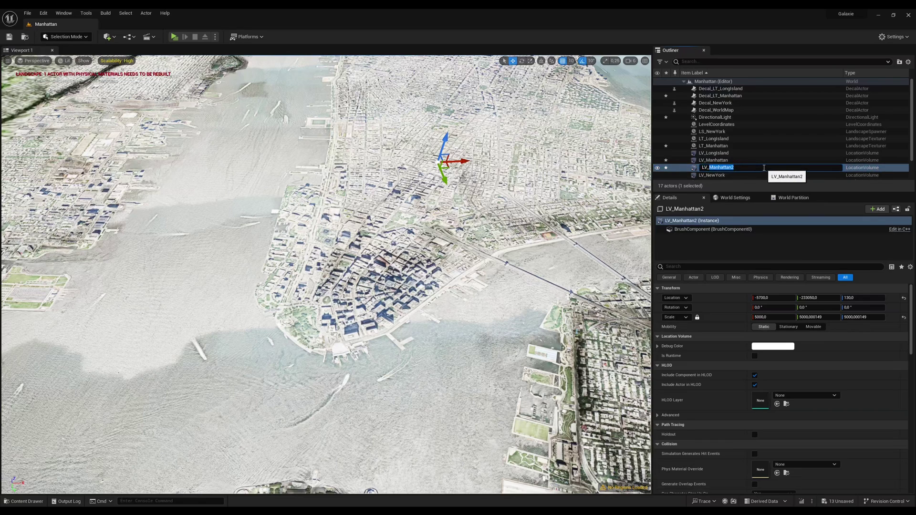
text(Buildings)
key(Return)
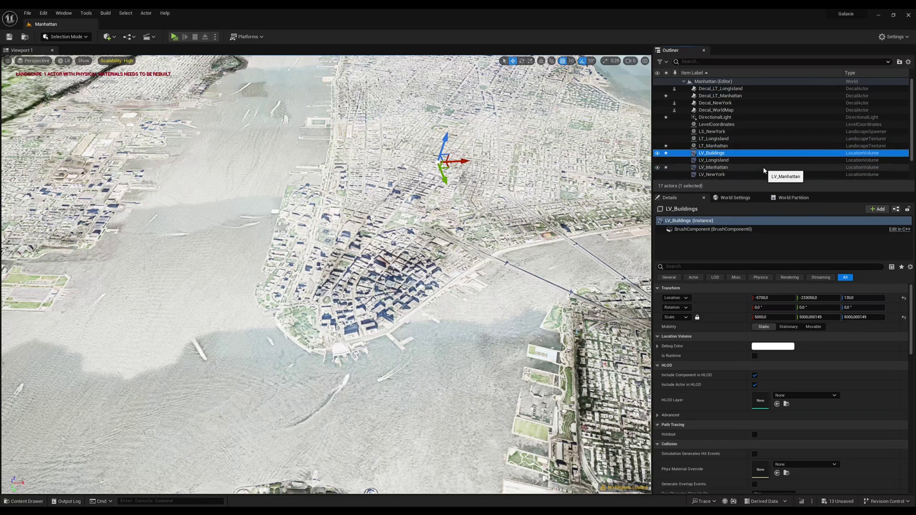
Scale the LV_Buildings volume to 1200 on all axes and move it over Manhattan's southern tip, to about X -133240 and Y -104510
click(762, 317)
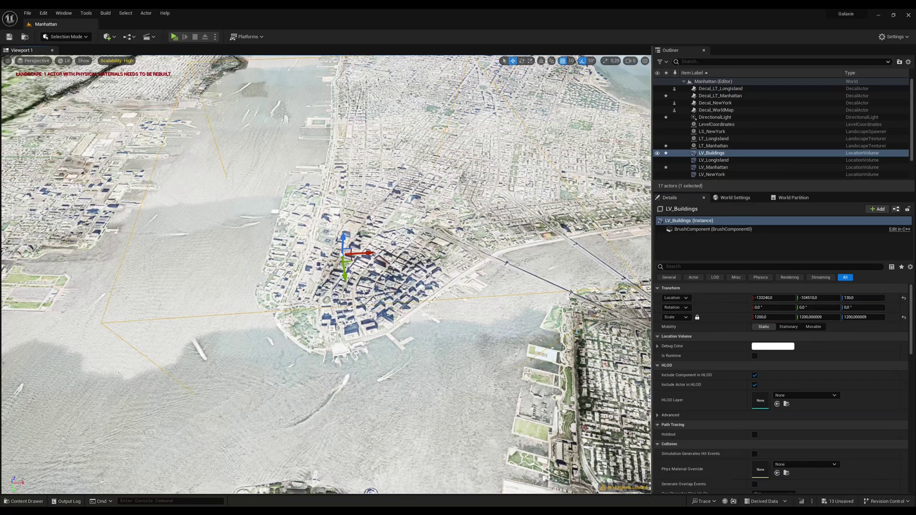
Place a SplineImporter actor in the level and set its splines source to OSM Parks
key(ctrl+space)
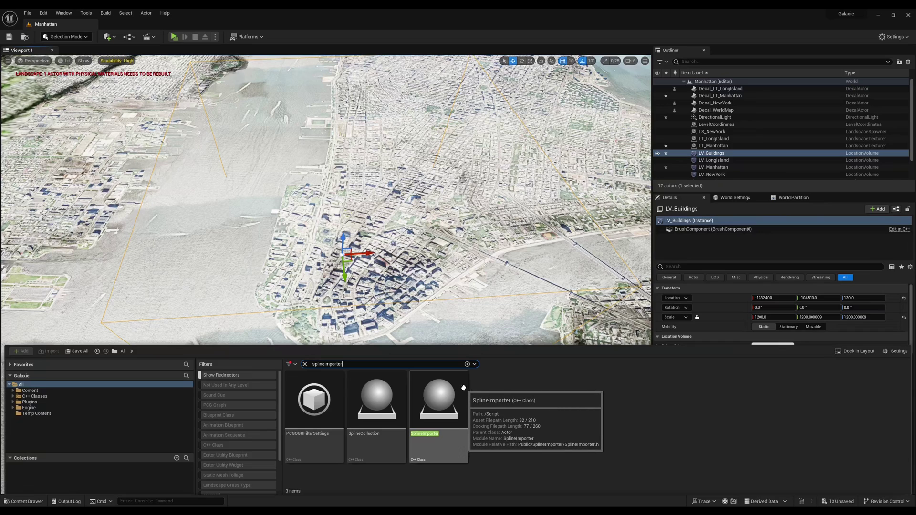
drag(462, 389, 439, 222)
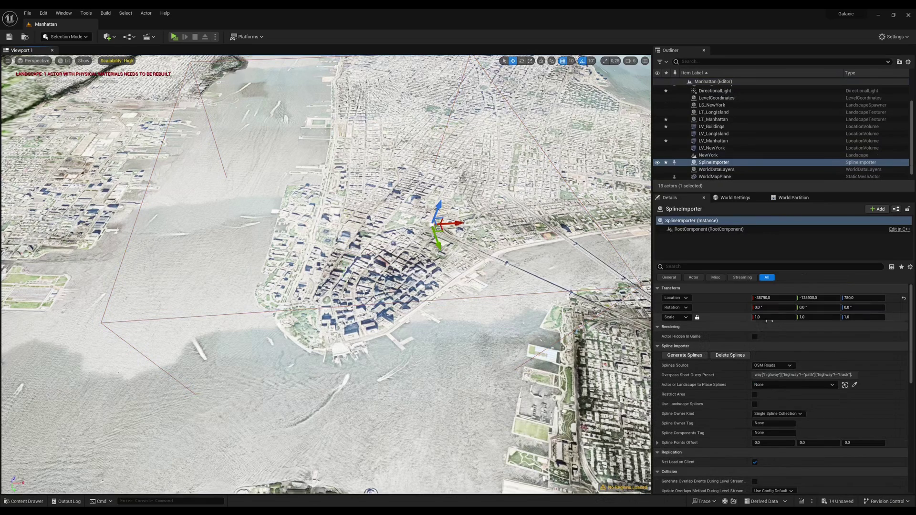
click(776, 366)
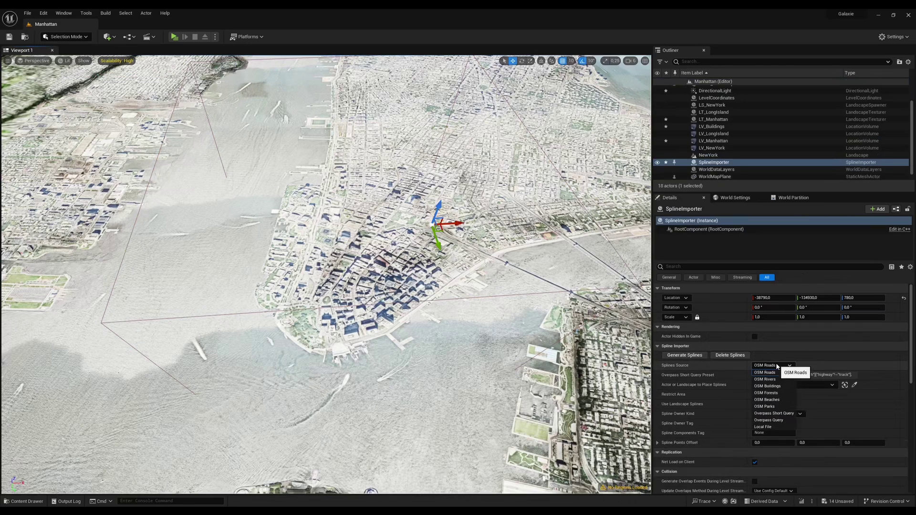
click(764, 406)
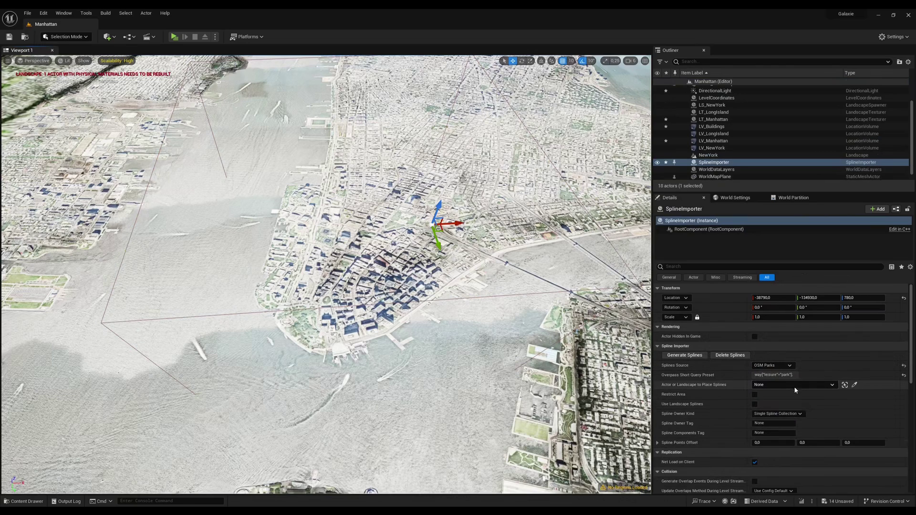
Place the imported splines on the NewYork landscape and restrict the import area to the LV_Buildings bounding actor
click(781, 385)
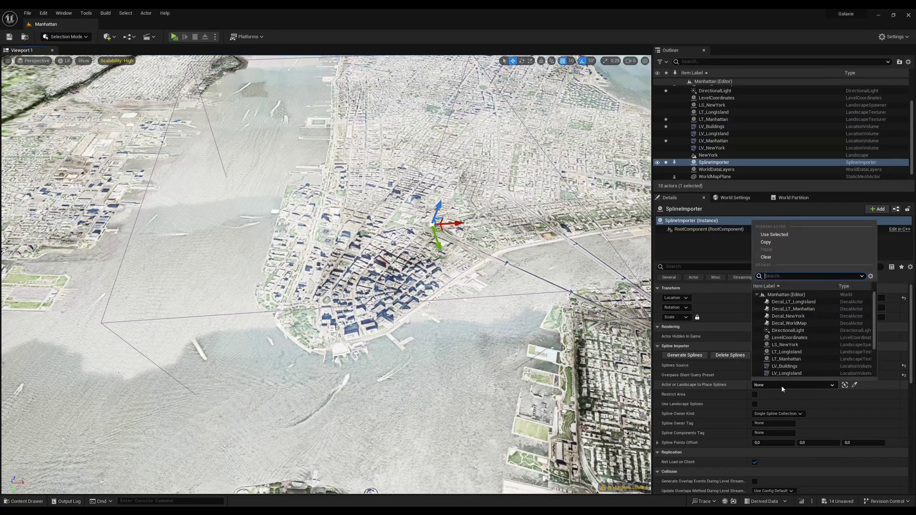
scroll(790, 361, down, 3)
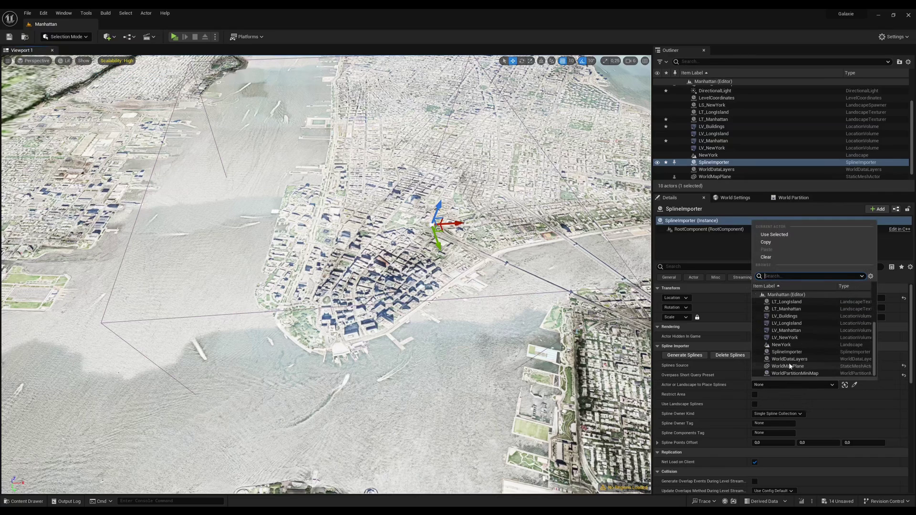
click(788, 345)
click(754, 394)
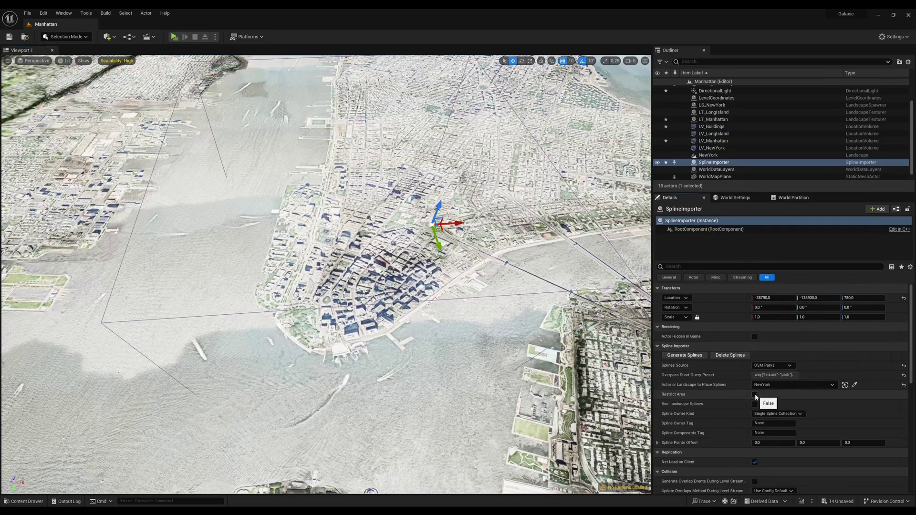
click(783, 403)
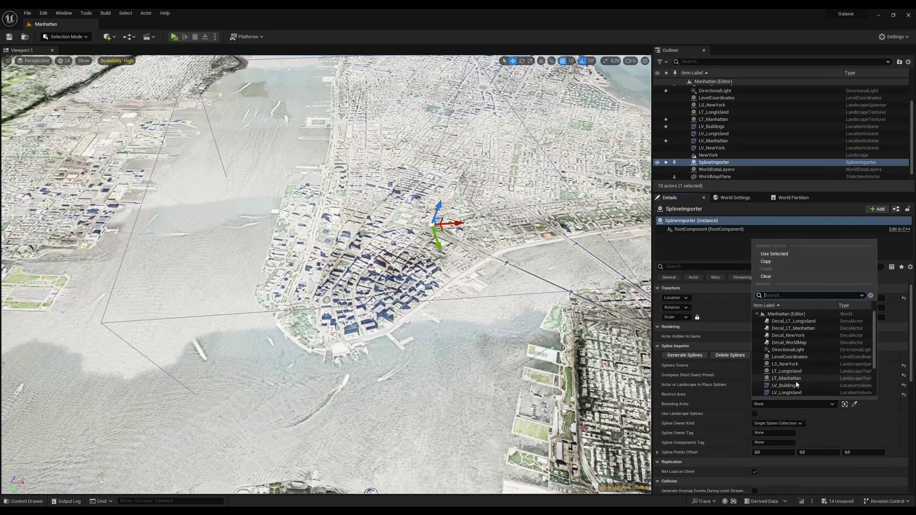
click(796, 384)
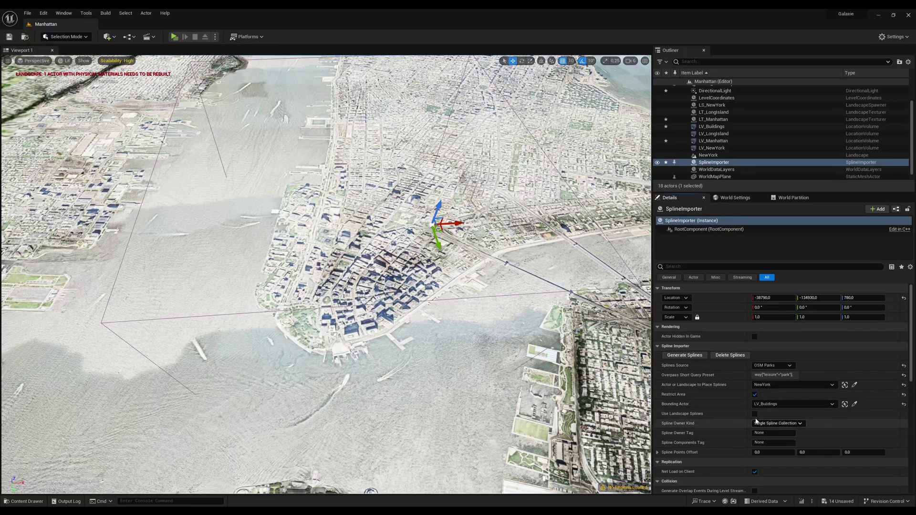
Set the spline owner tag to Parks and generate the park splines, accepting the notice
click(773, 432)
key(Return)
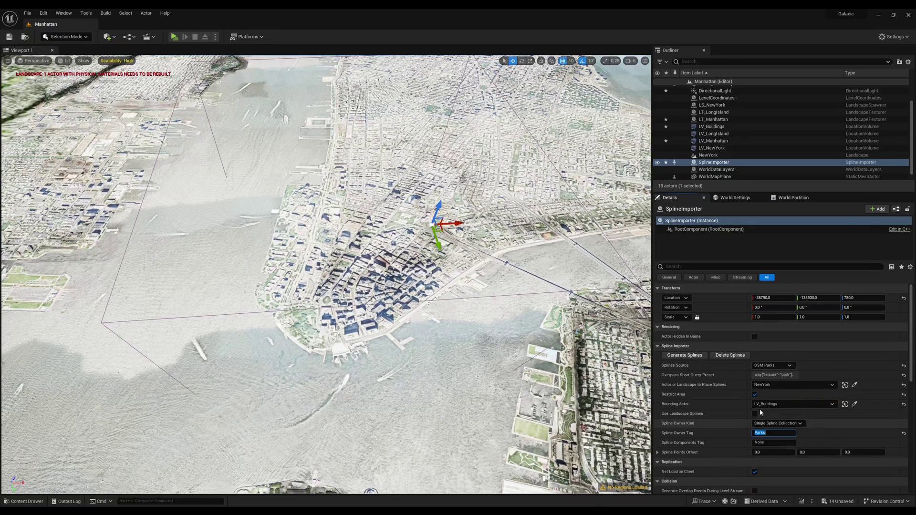
click(693, 355)
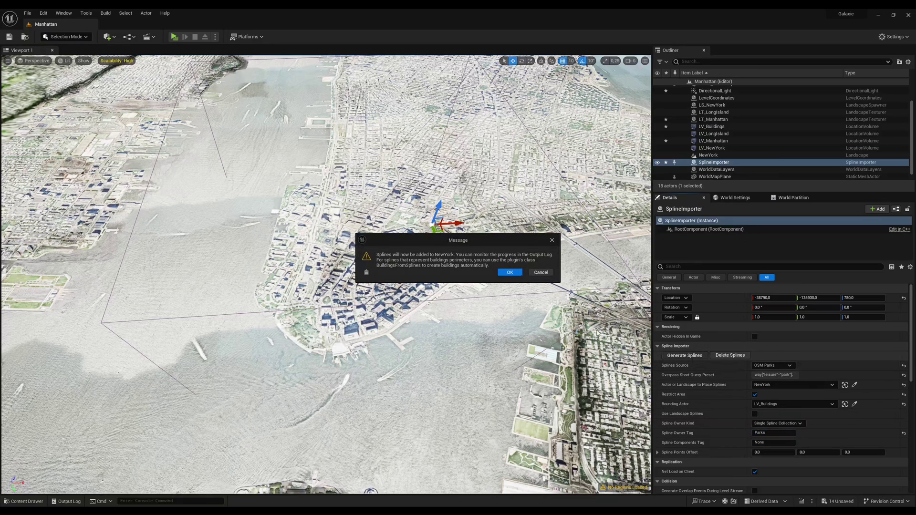
click(510, 273)
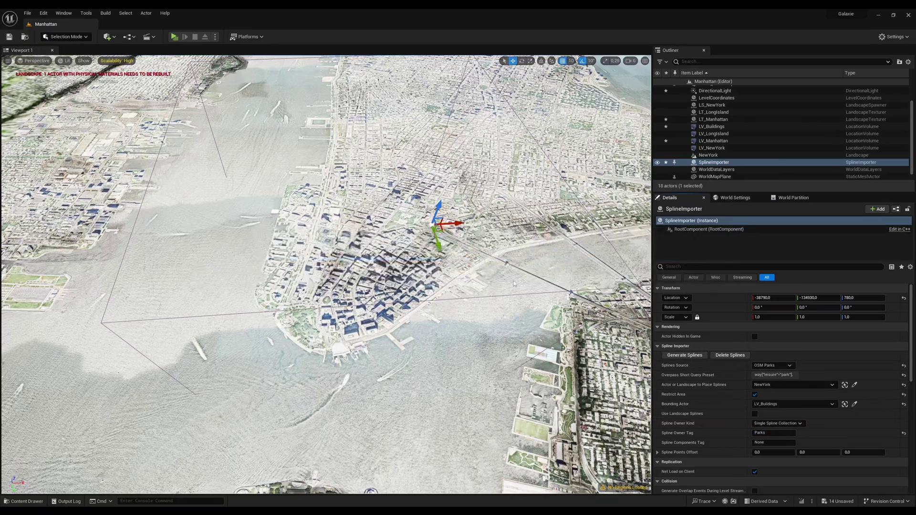
Examine the generated park splines around lower Manhattan
scroll(448, 273, down, 4)
key(w)
mouse_move(447, 273)
right_down()
mouse_move(429, 261)
mouse_move(438, 257)
mouse_move(447, 272)
mouse_move(432, 285)
mouse_move(392, 261)
mouse_move(414, 276)
mouse_move(405, 286)
mouse_move(430, 274)
right_up()
key(w)
scroll(439, 286, up, 2)
key(s)
key(s)
key(s)
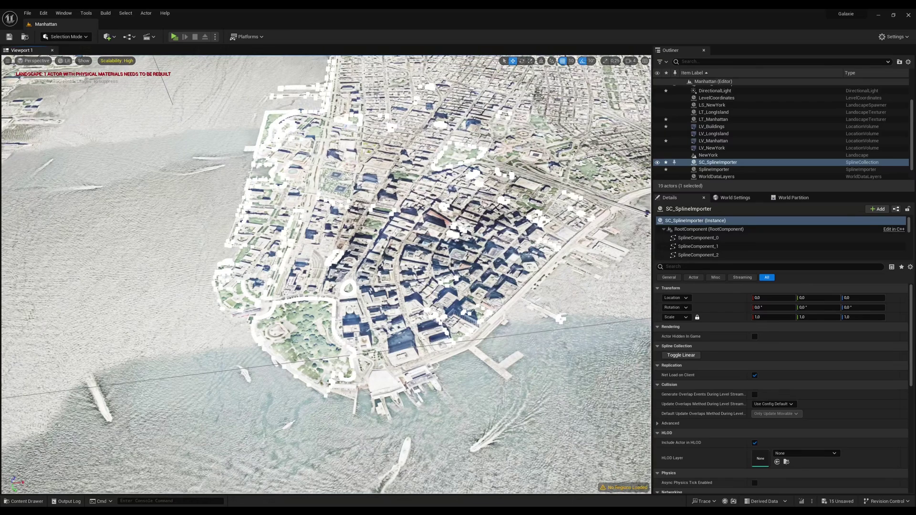
Rename the SplineImporter actor as SI_Parks
click(710, 170)
click(713, 170)
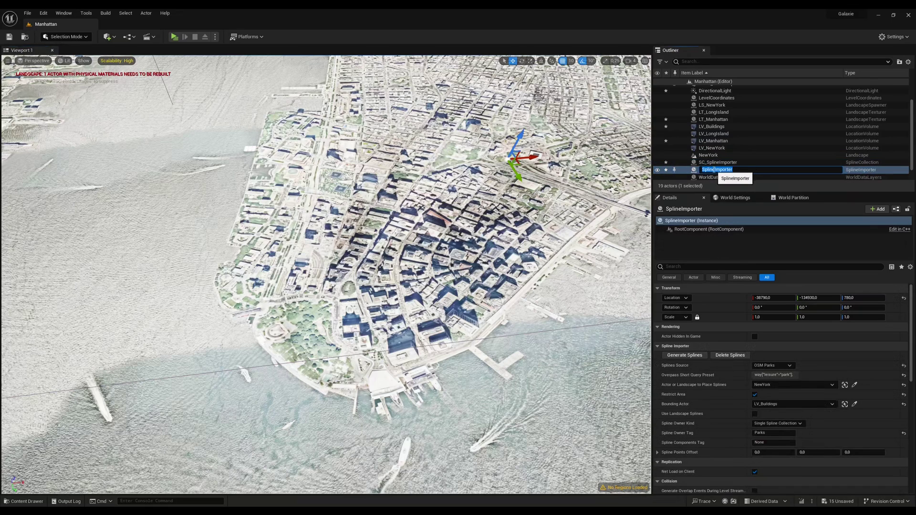
text(SI_Parks)
key(Return)
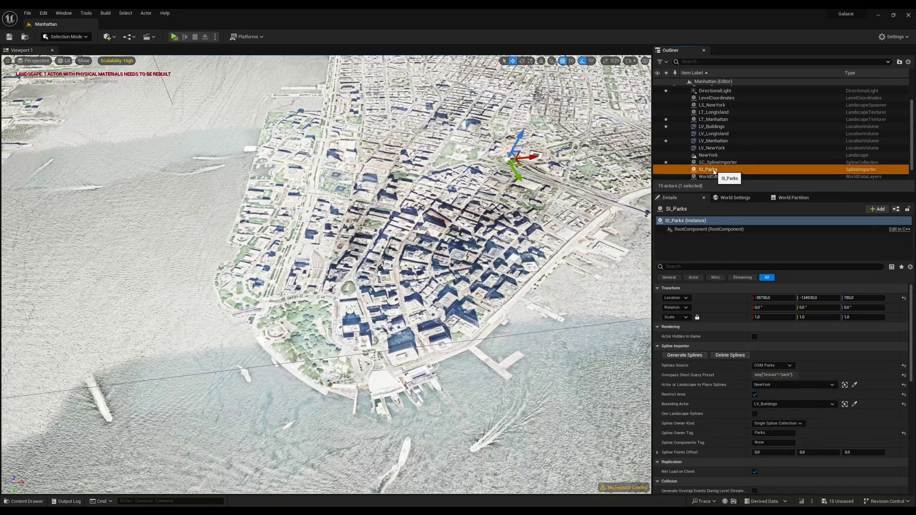
Rename the SC_SplineImporter spline collection as SC_Parks
click(723, 162)
click(723, 163)
drag(709, 163, 768, 163)
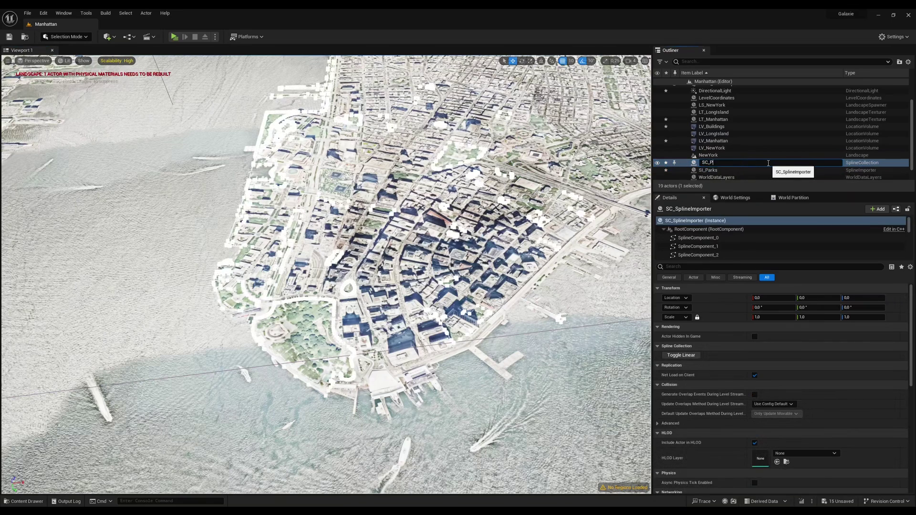
text(Parks)
key(Return)
Duplicate the SI_Parks spline importer and rename the copy as SI_Buildings
click(719, 170)
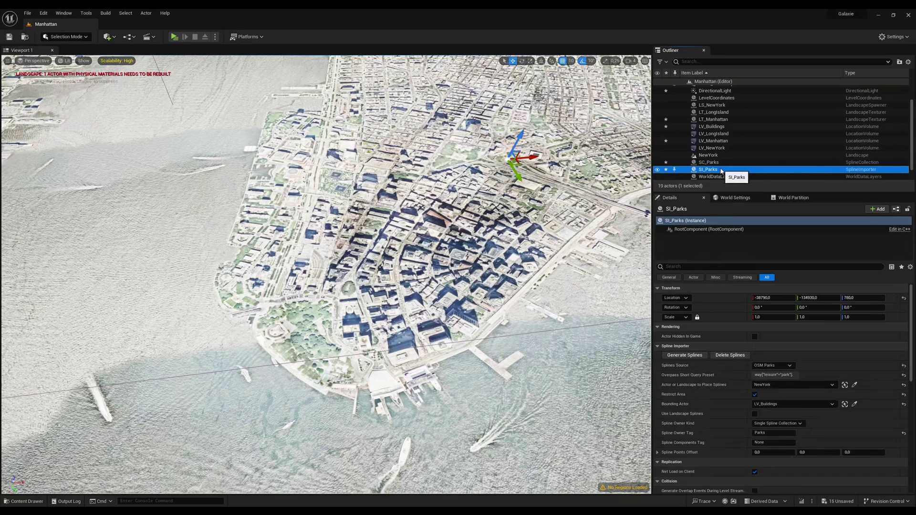
key(ctrl+d)
click(711, 155)
drag(708, 155, 734, 154)
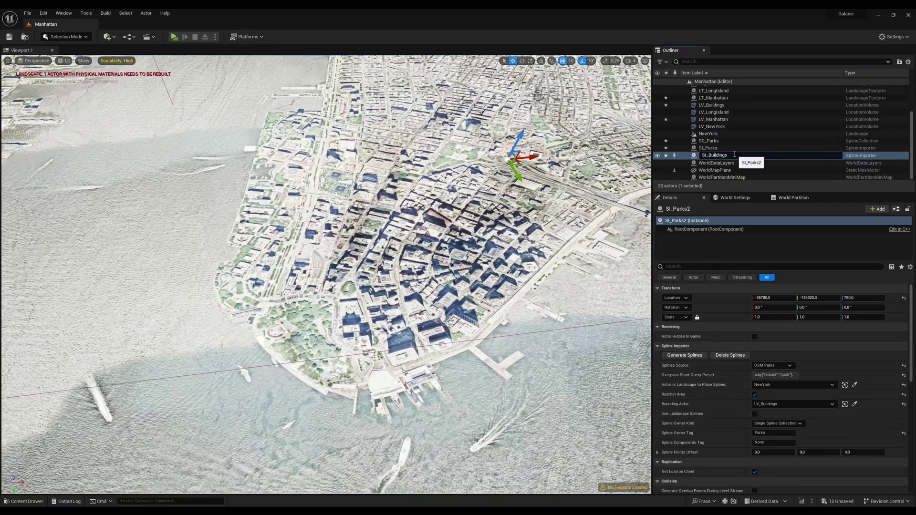
text(Buildings)
key(Return)
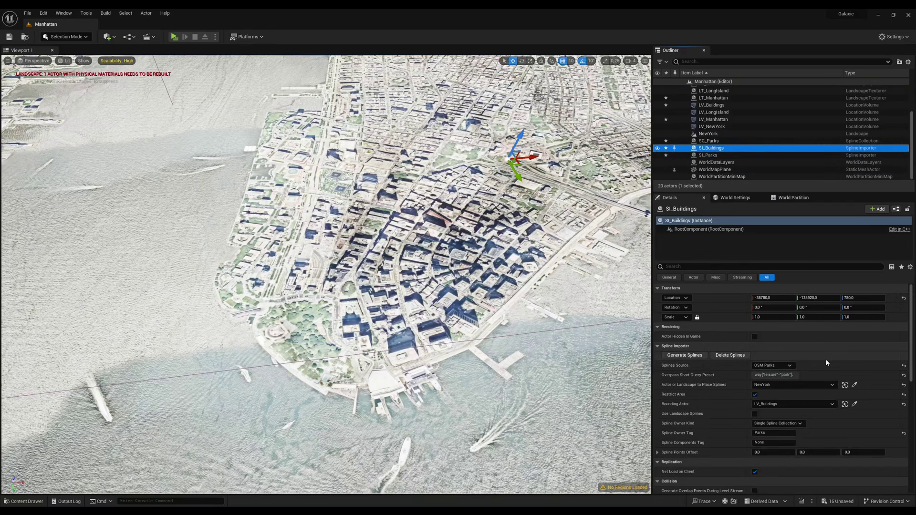
Set SI_Buildings' splines source to OSM Buildings and spline owner tag to Buildings, and generate the splines, accepting the notice
click(772, 366)
click(784, 387)
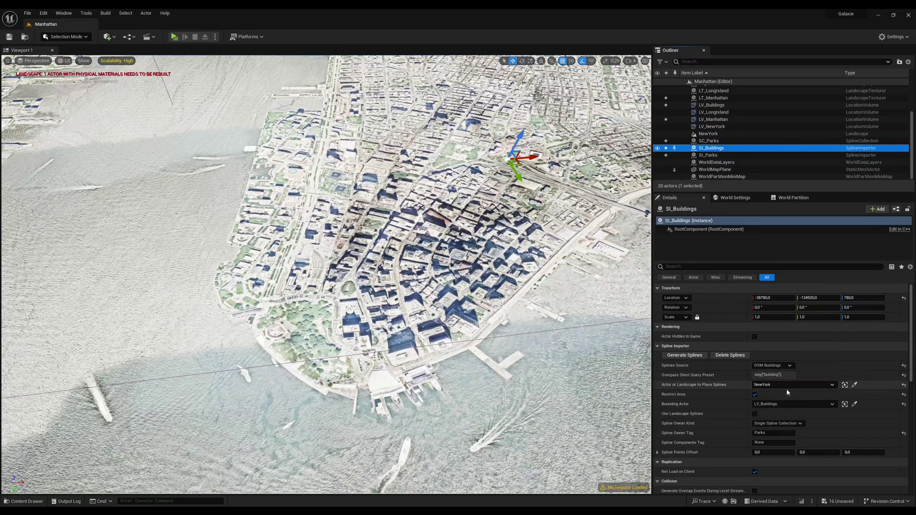
click(760, 434)
text(Bui)
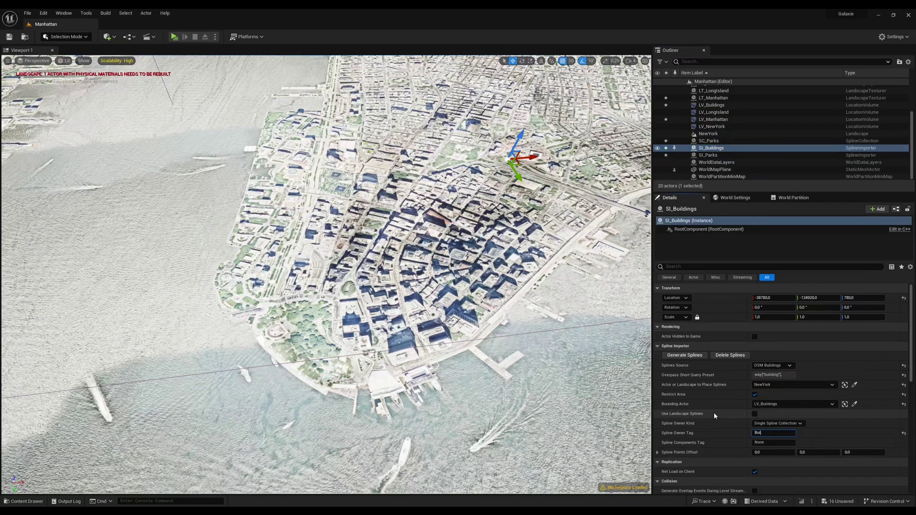
text(ldings)
key(Return)
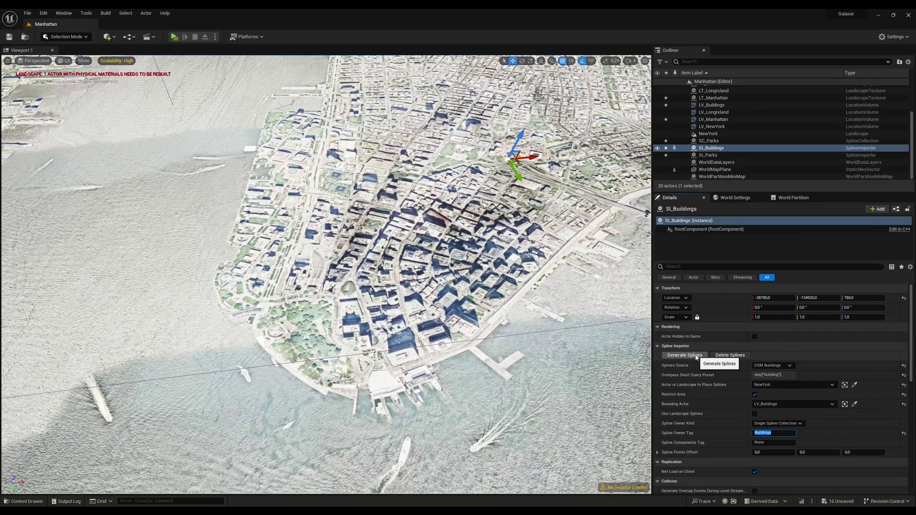
click(695, 356)
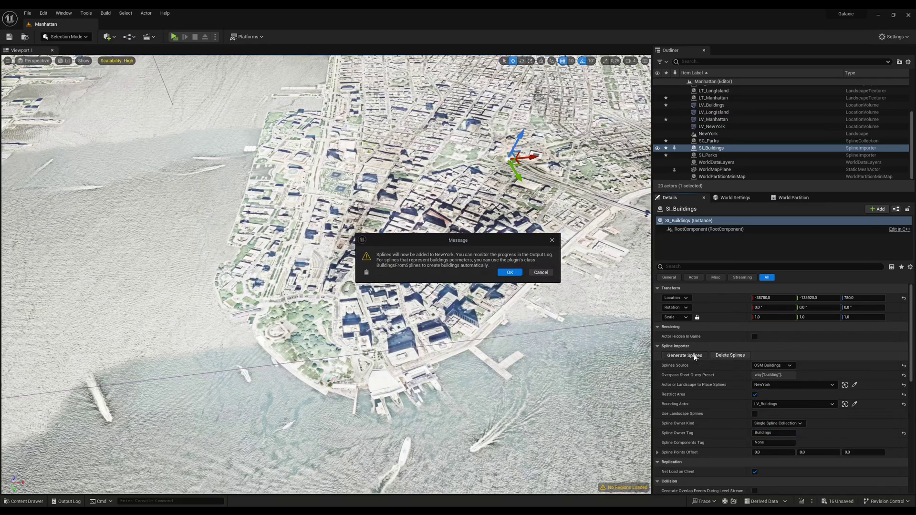
click(509, 273)
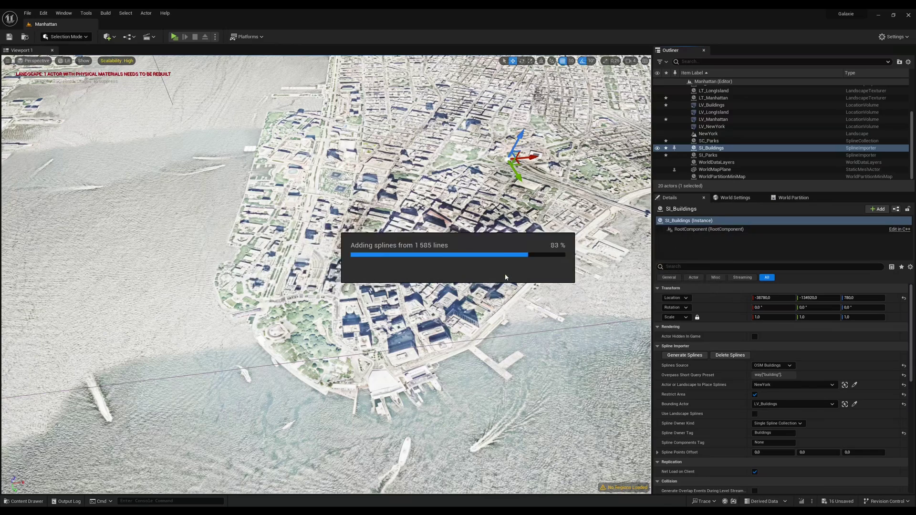
Examine the park and building spline collections over lower Manhattan
double_click(709, 140)
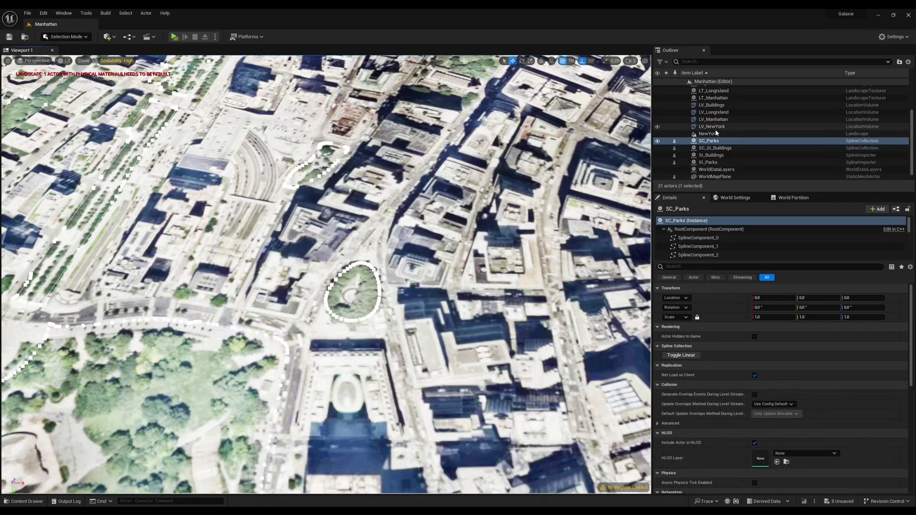
click(715, 148)
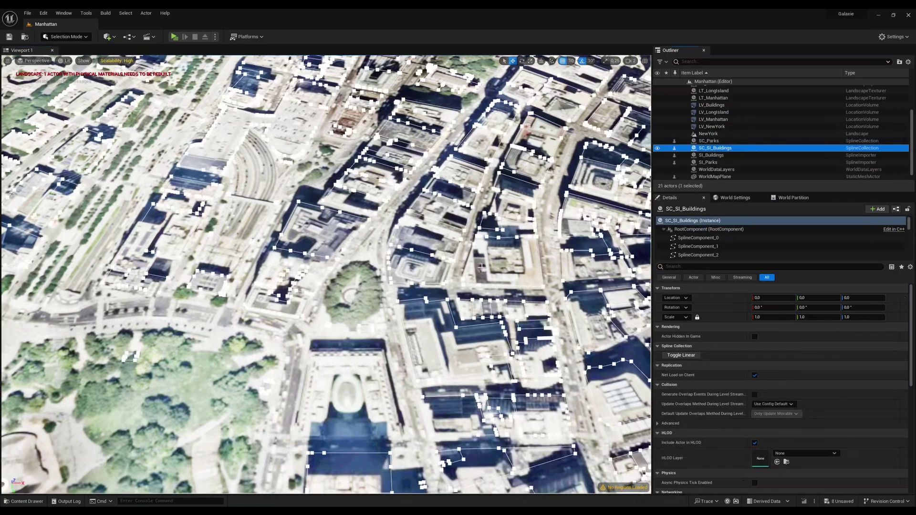
right_drag(482, 267, 484, 289)
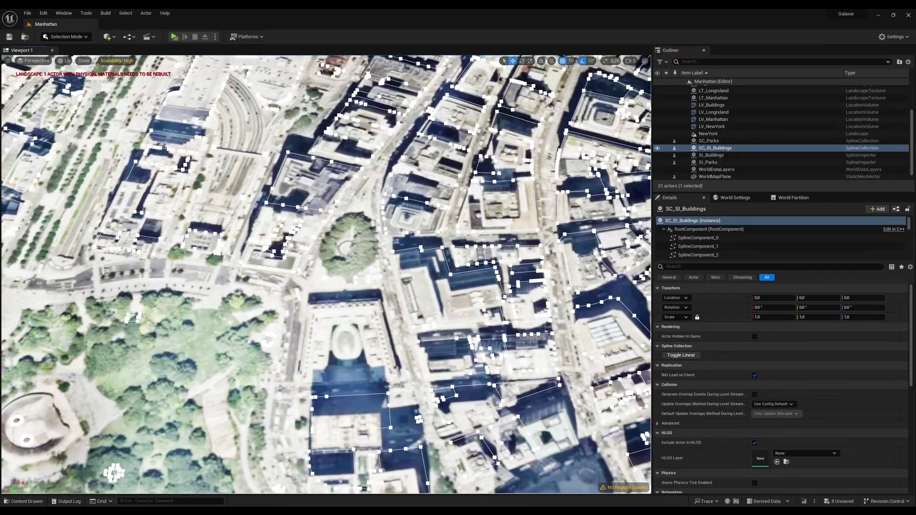
scroll(326, 275, down, 6)
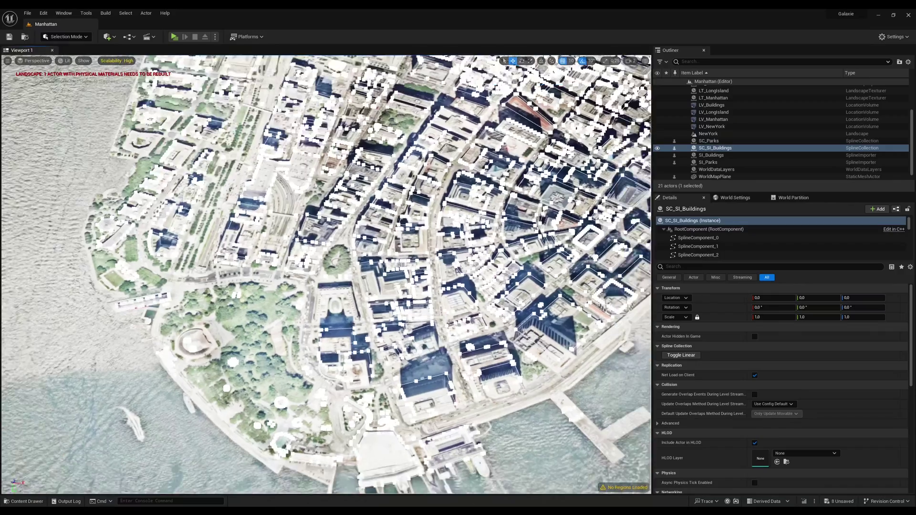
right_drag(326, 275, 327, 239)
scroll(326, 274, down, 3)
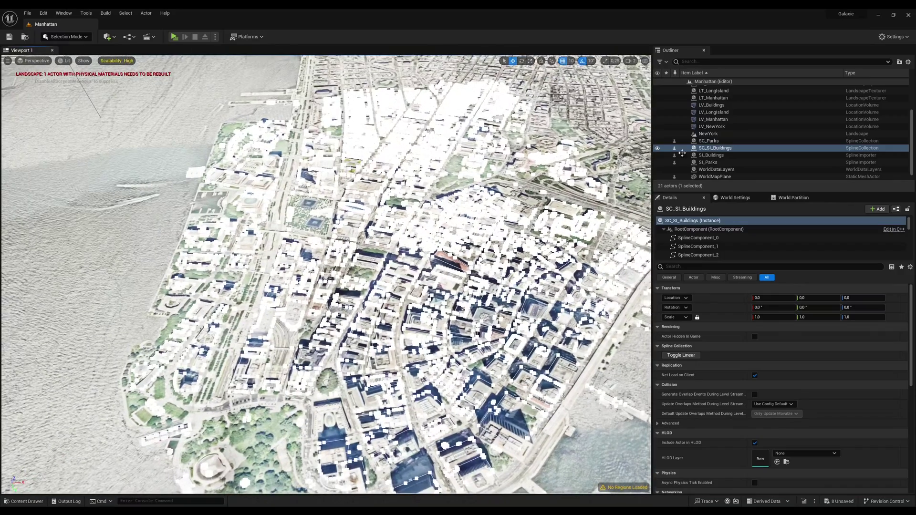
click(682, 155)
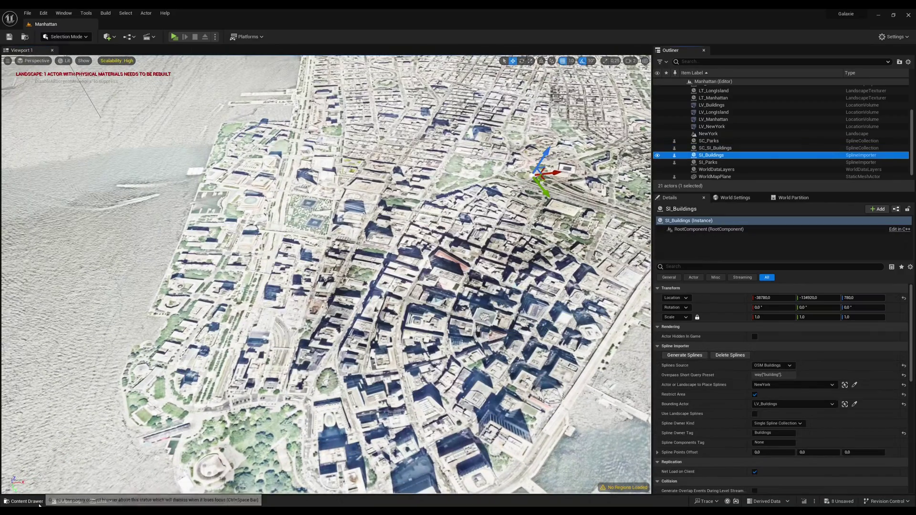
Find the PCG_Manhattan graph among the project assets and place it in the level over lower Manhattan
key(ctrl+b)
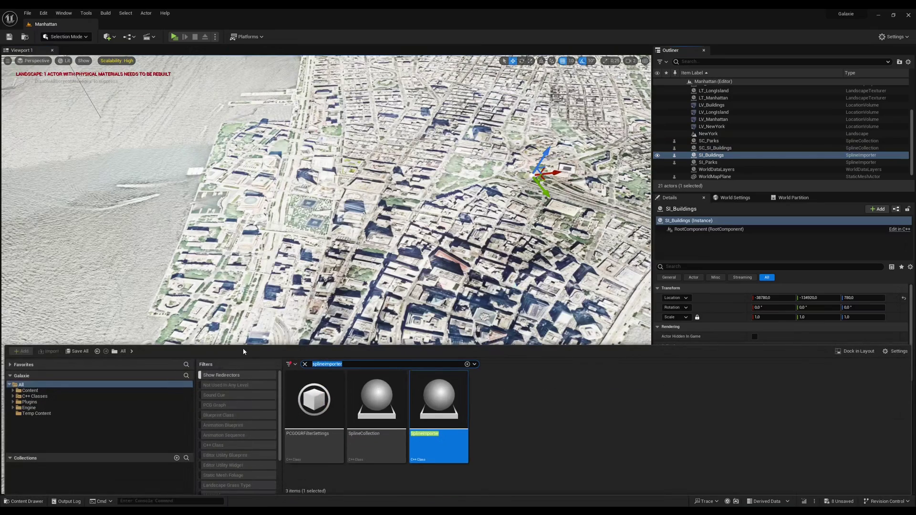
text(pcg_man)
drag(306, 391, 266, 249)
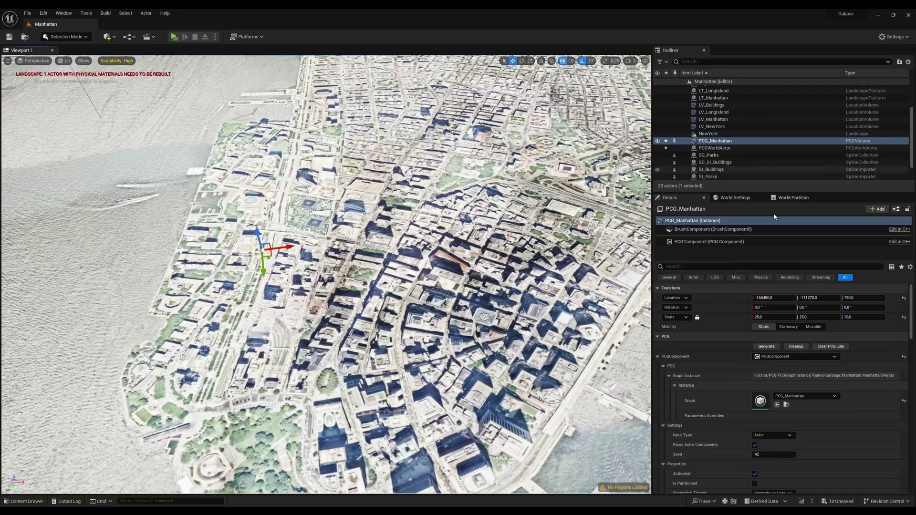
Open the PCG_Manhattan graph and examine its Parks spline data, Spline Sampler, Projection, Bounds Modifier and Difference nodes
double_click(760, 401)
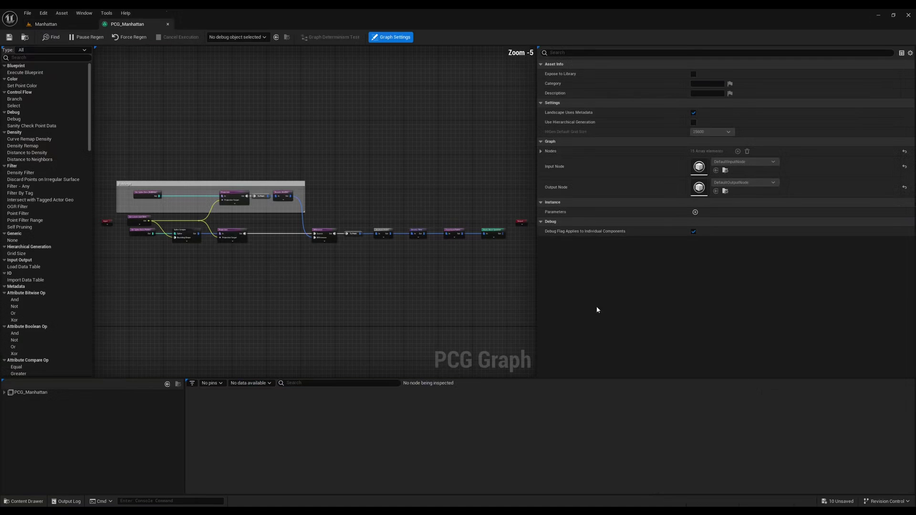
scroll(243, 264, up, 5)
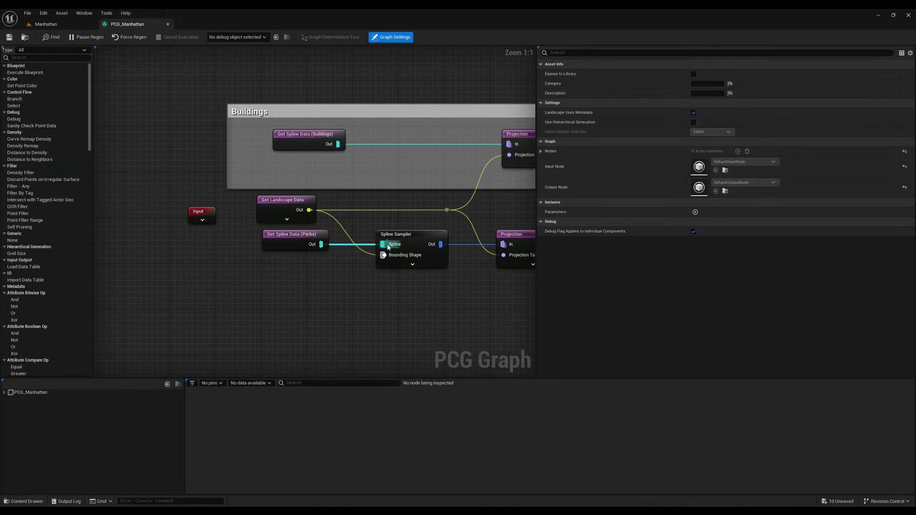
click(307, 237)
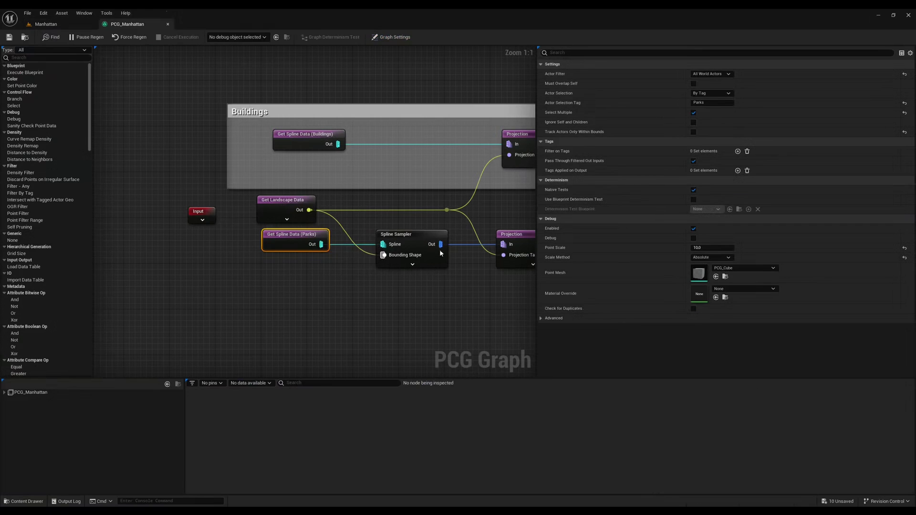
right_drag(463, 273, 350, 287)
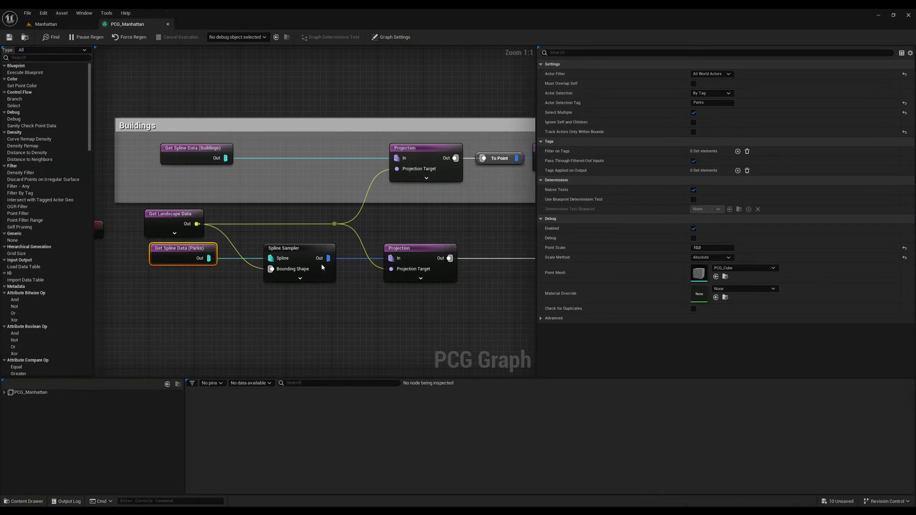
click(300, 249)
click(408, 250)
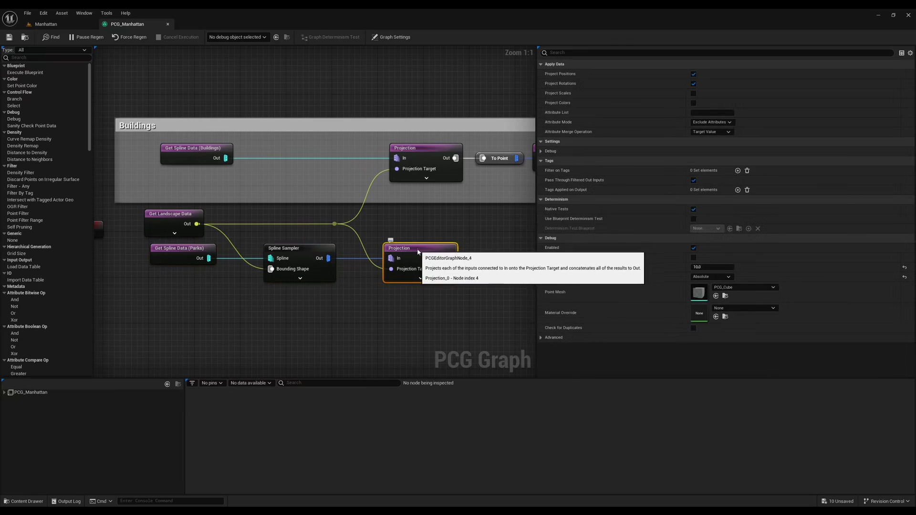
right_drag(437, 219, 369, 225)
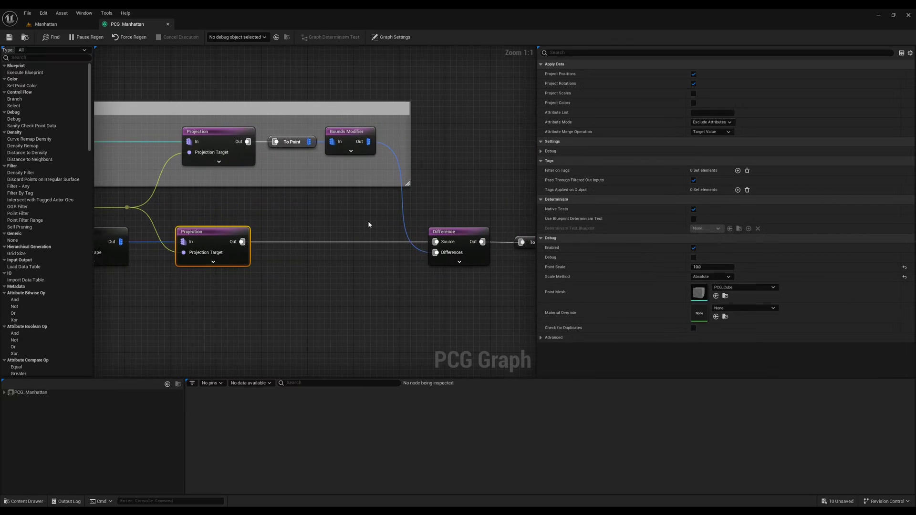
click(348, 132)
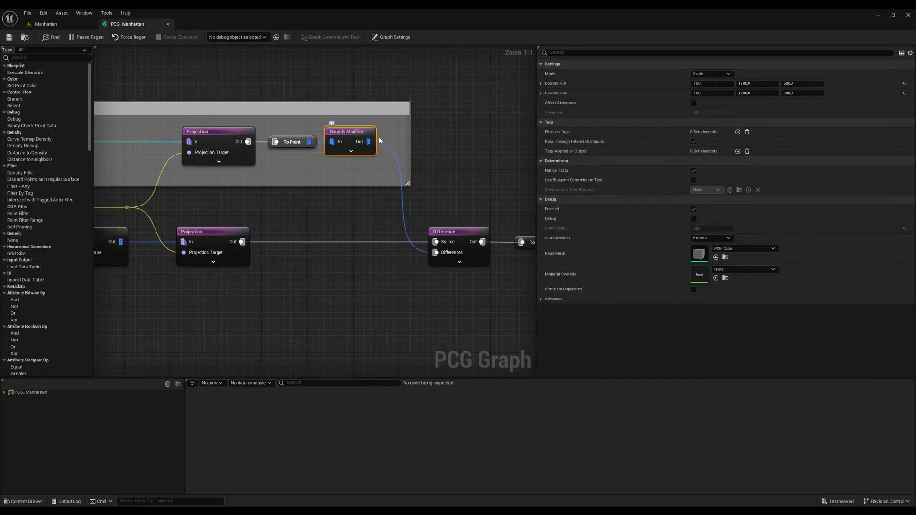
click(446, 231)
Examine the graph's Attribute Noise, Density Filter, Transform Points and Static Mesh Spawner nodes
right_drag(472, 210, 155, 202)
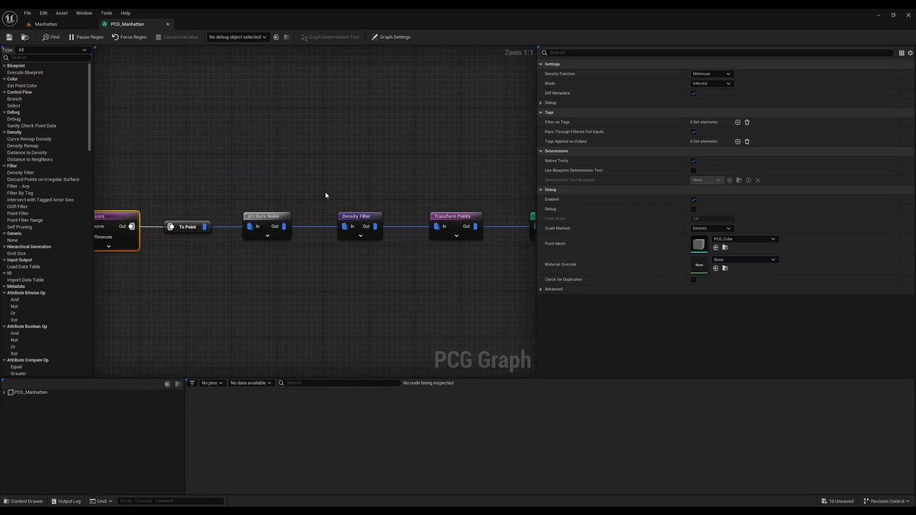
right_drag(326, 193, 241, 196)
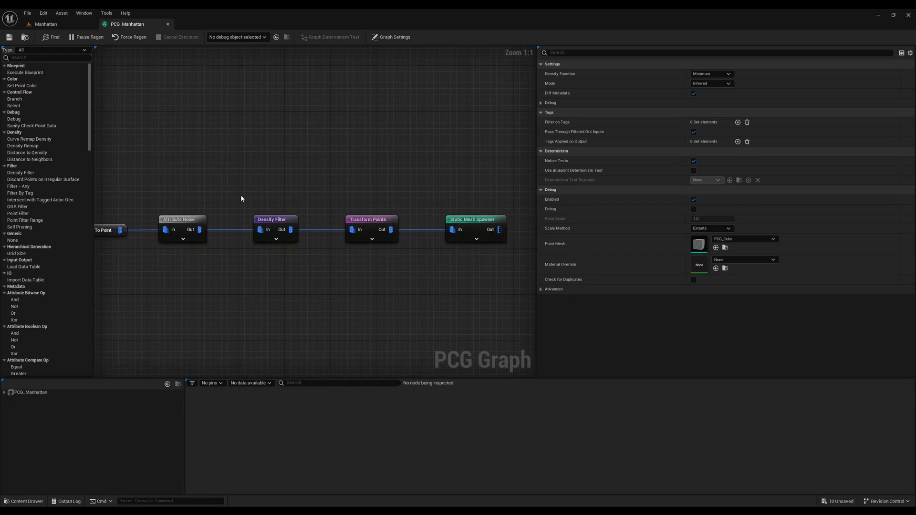
click(184, 220)
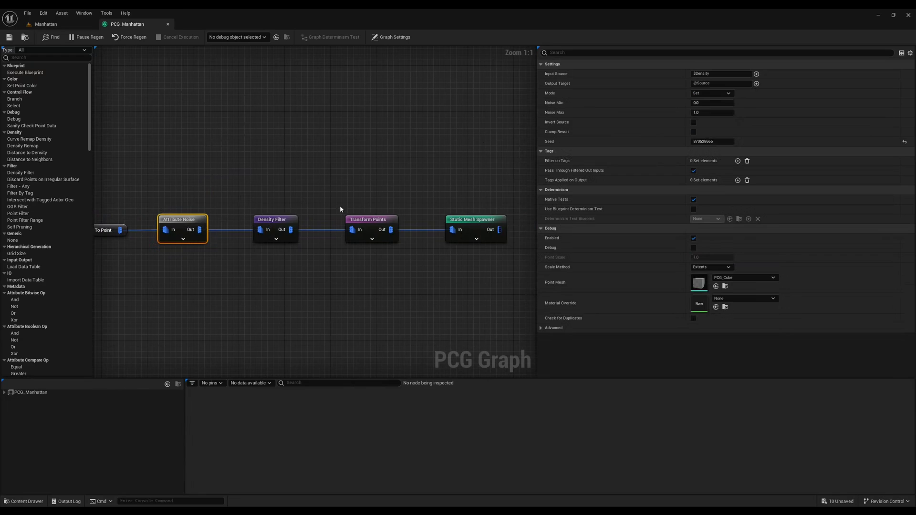
click(270, 223)
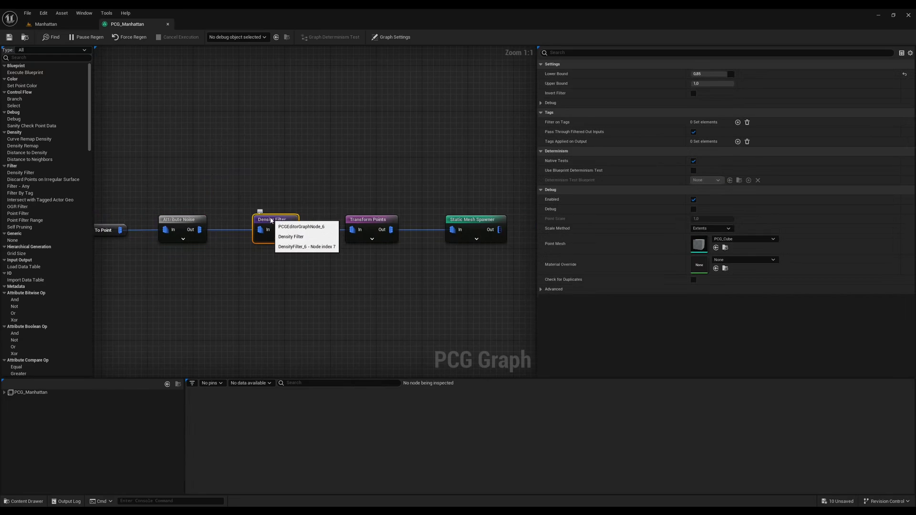
click(368, 220)
click(482, 219)
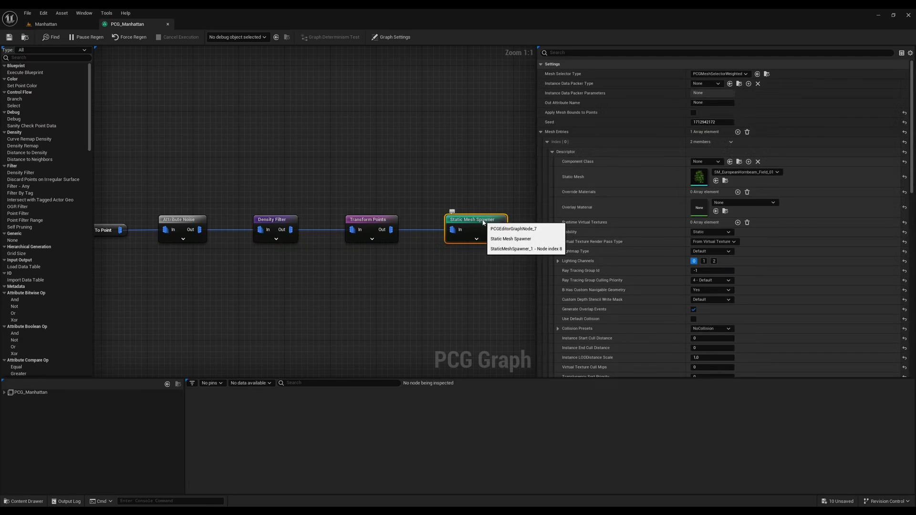
Return to the Manhattan level and inspect the trees in the waterfront park up close
click(56, 25)
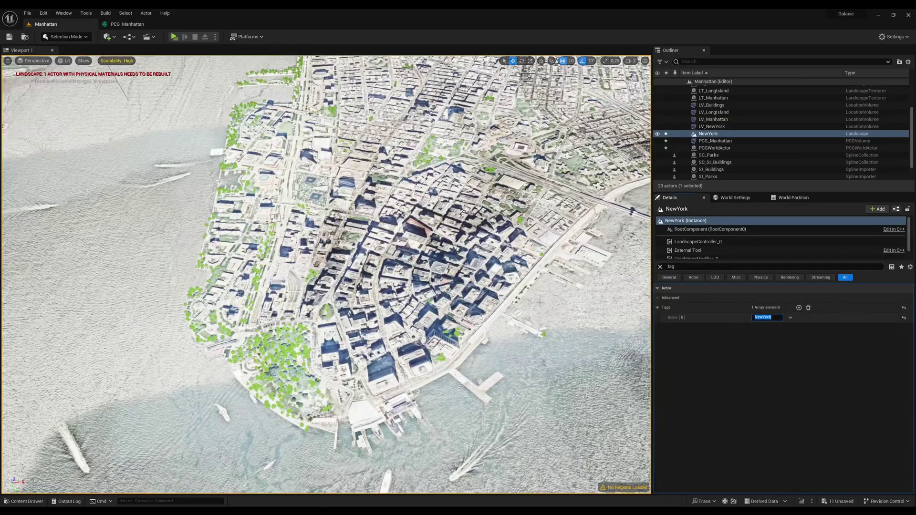
right_drag(539, 303, 515, 415)
key(w)
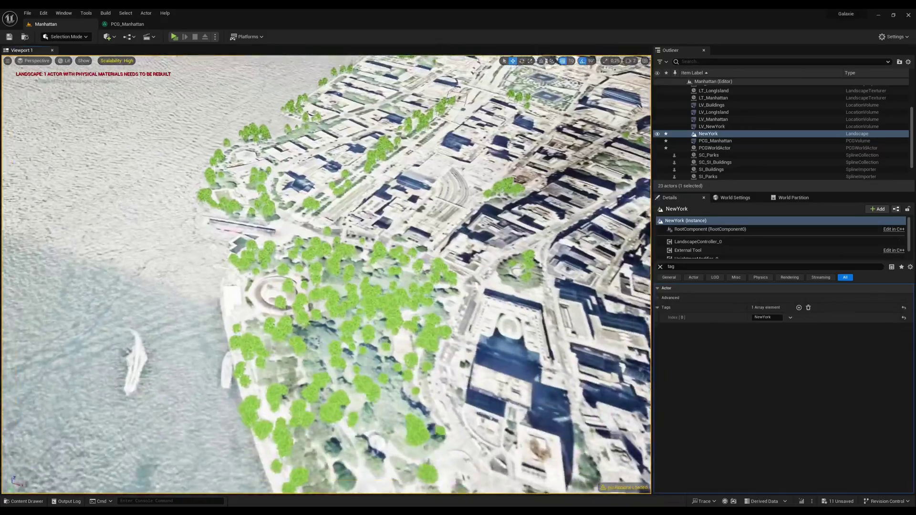
Place the BP_GlobalFoliageActor_UE5 blueprint in the level beside the waterfront park and view the trees' foliage colours
key(ctrl+space)
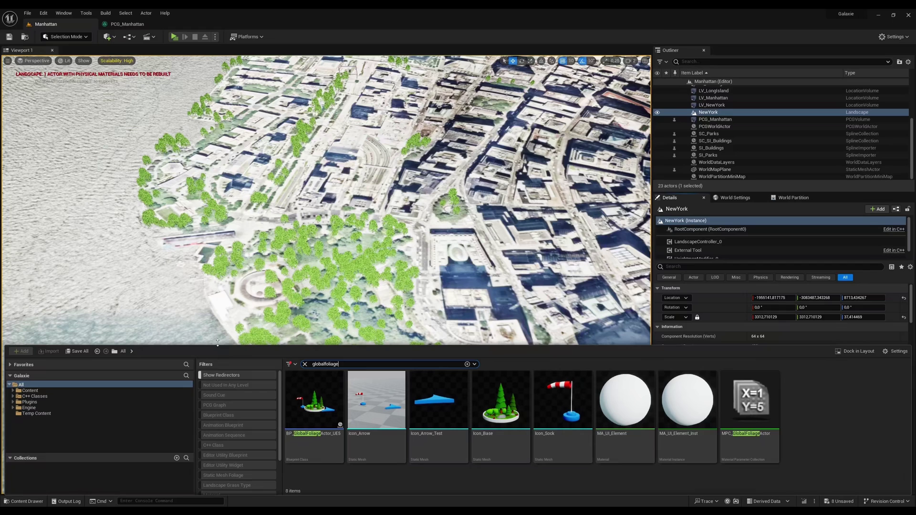
drag(312, 401, 472, 282)
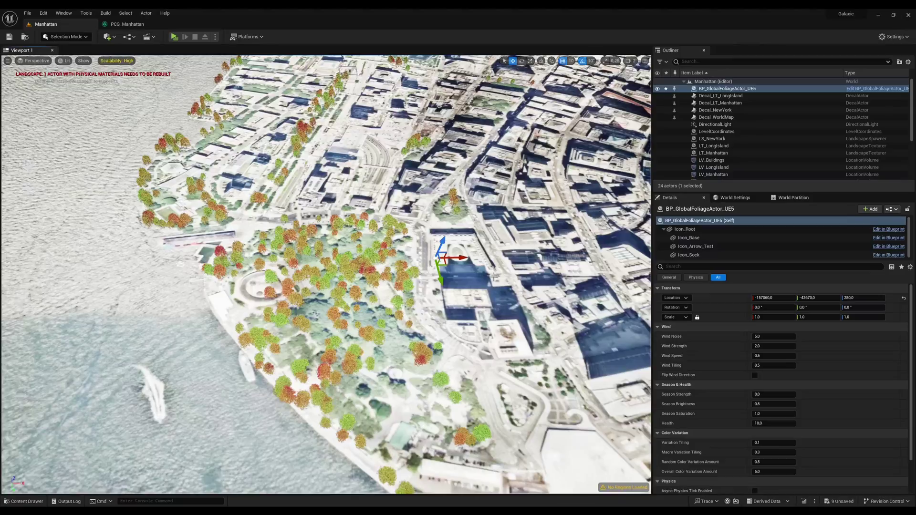
mouse_move(494, 277)
right_down()
mouse_move(496, 320)
mouse_move(493, 253)
mouse_move(496, 275)
right_up()
key(w)
key(s)
key(w)
scroll(495, 275, up, 2)
key(w)
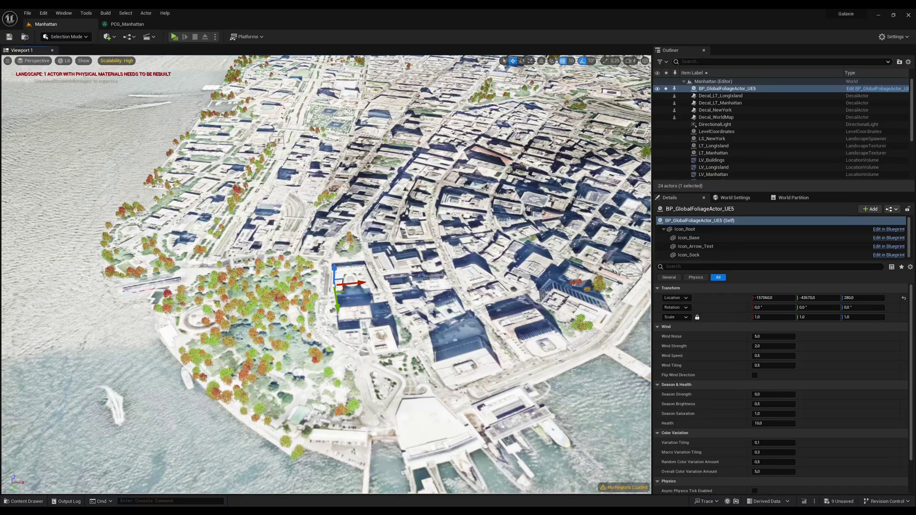
Place a BuildingsFromSplines actor in the level beside the waterfront park and set its Actors Tag to Buildings
click(29, 501)
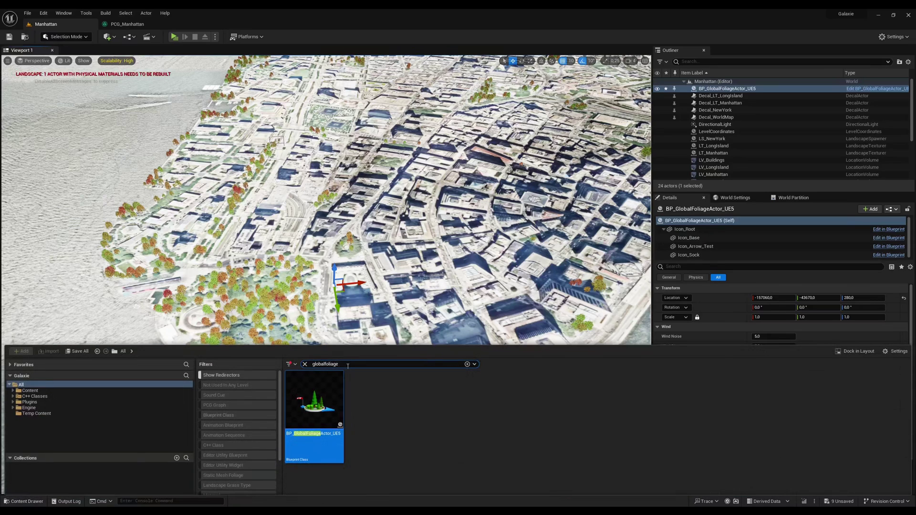
text(buildings)
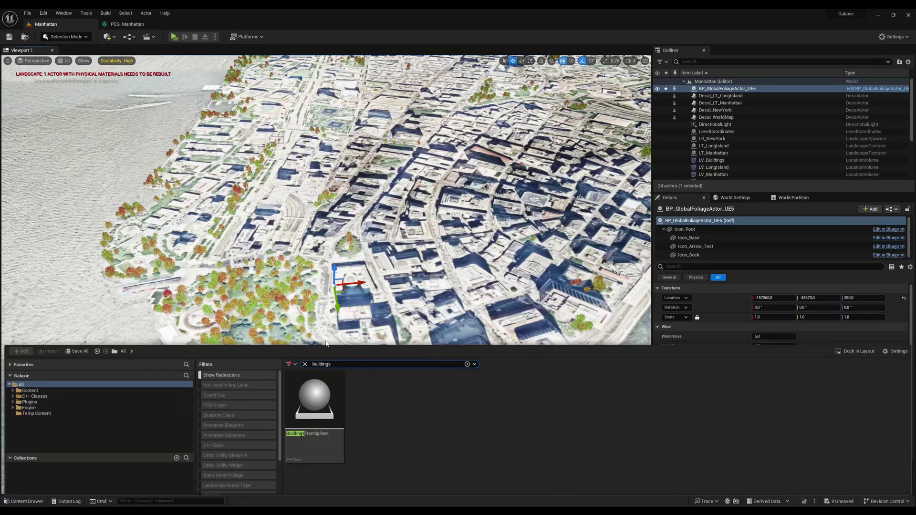
drag(313, 400, 362, 286)
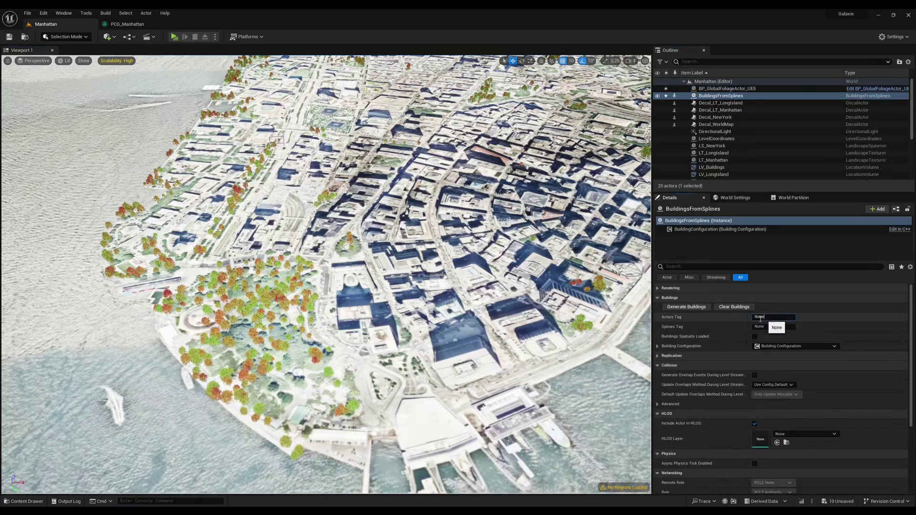
text(Buildi)
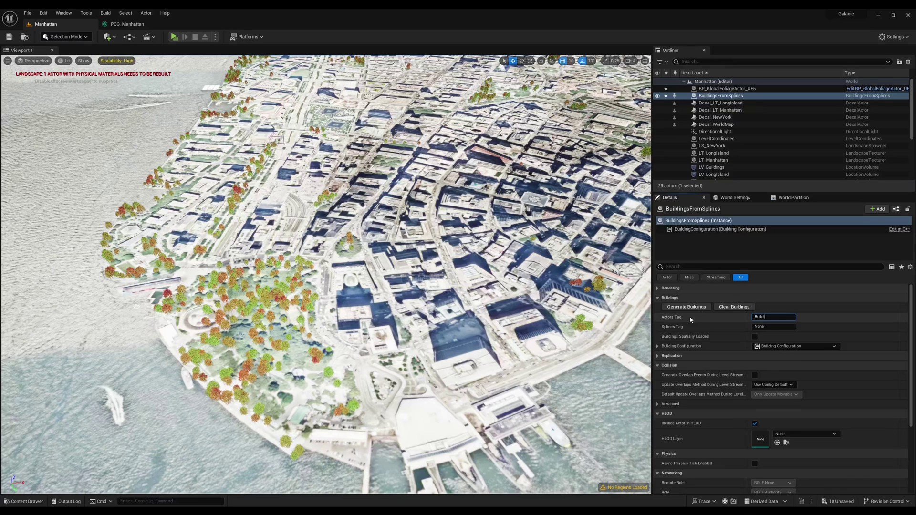
text(ngs)
key(Return)
In the actor's general building configuration, disable Convert to Static Mesh and choose Building Without Inside as the geometry
click(659, 346)
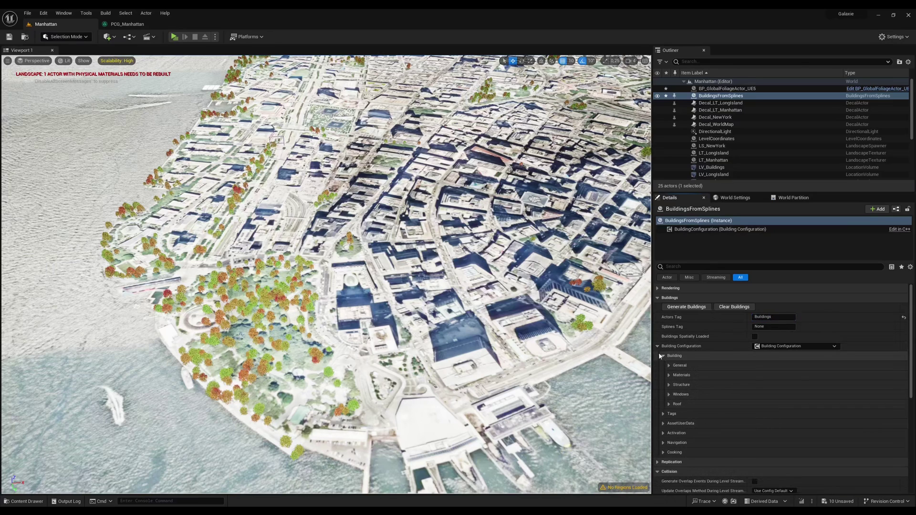
click(662, 356)
click(754, 385)
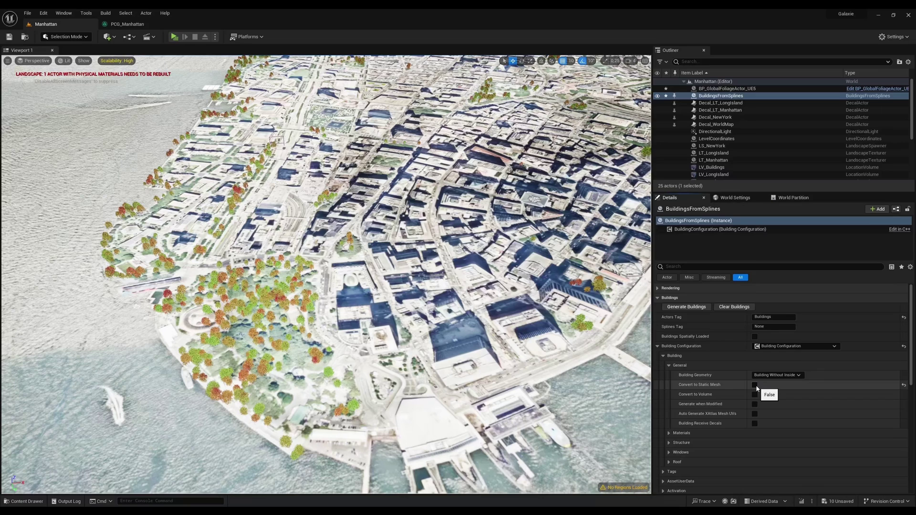
click(783, 375)
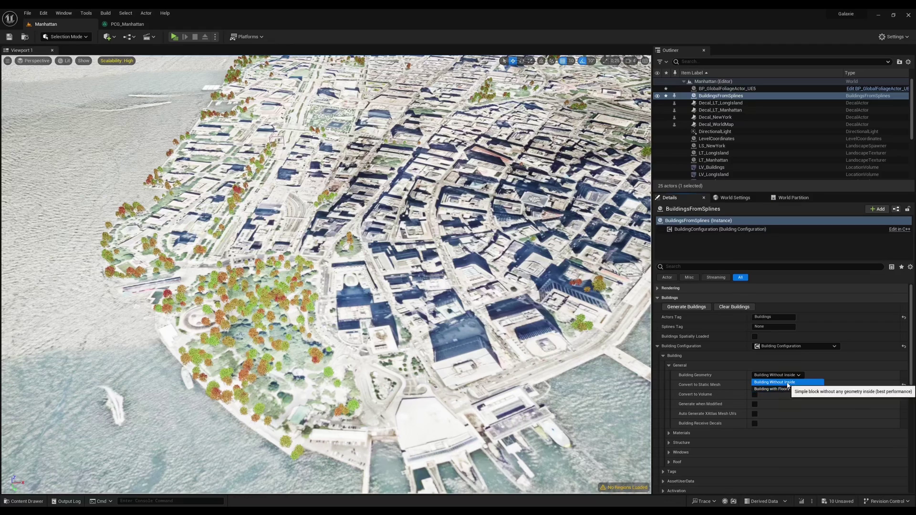
click(785, 382)
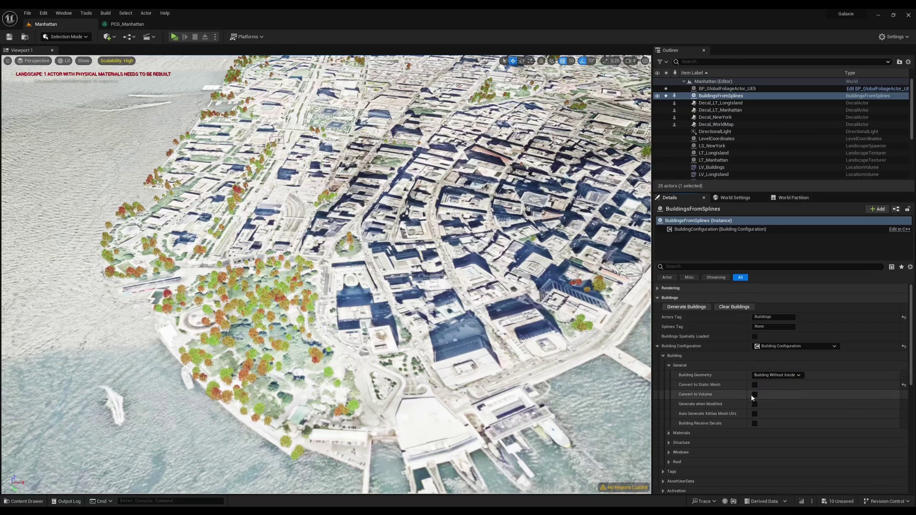
Assign MI_Walls_NewYork as the buildings' exterior material and MI_Roof_NewYork as the roof material
scroll(696, 418, down, 2)
click(681, 410)
scroll(700, 411, down, 3)
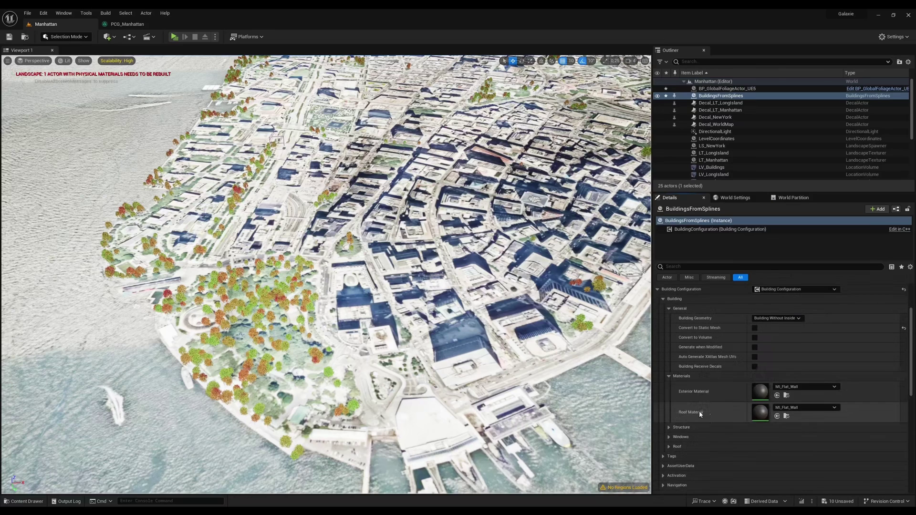
click(805, 407)
text(roof_newyork)
click(822, 323)
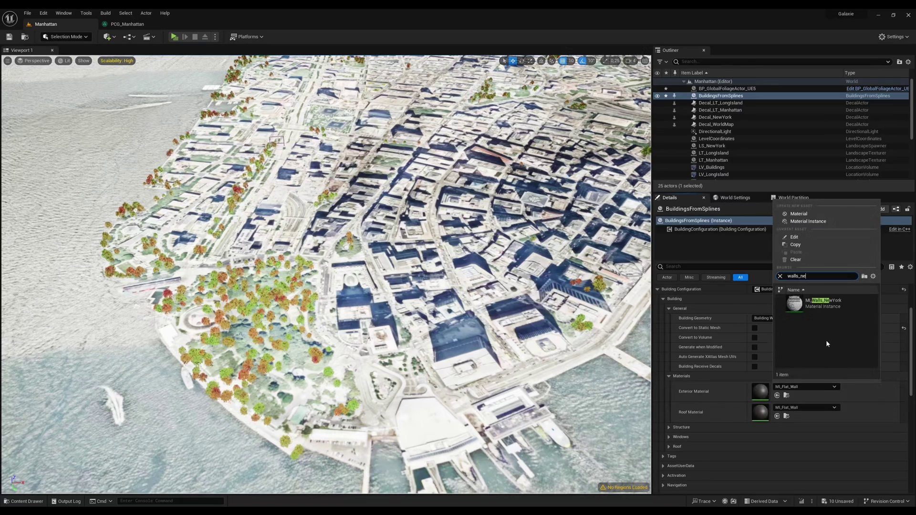
In the building structure settings, enable random floor numbers with a minimum of 5 and a maximum of 10 floors
click(669, 427)
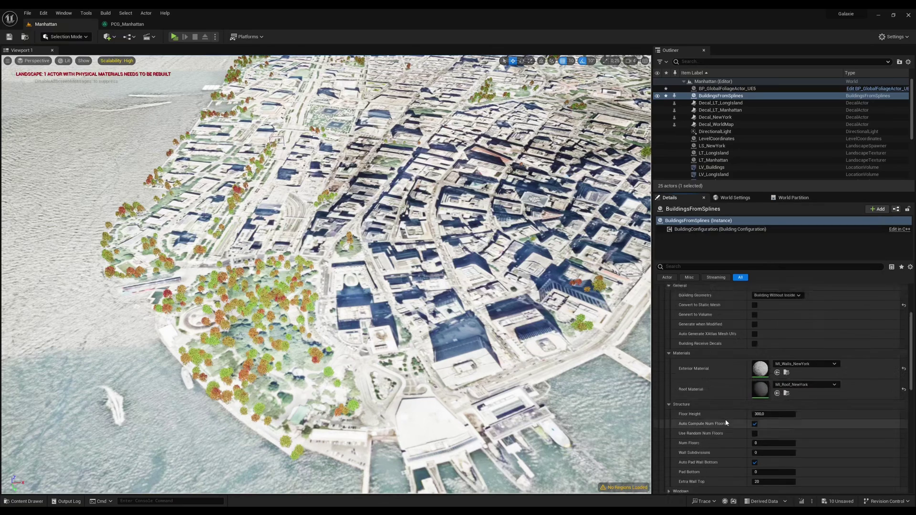
scroll(812, 403, down, 3)
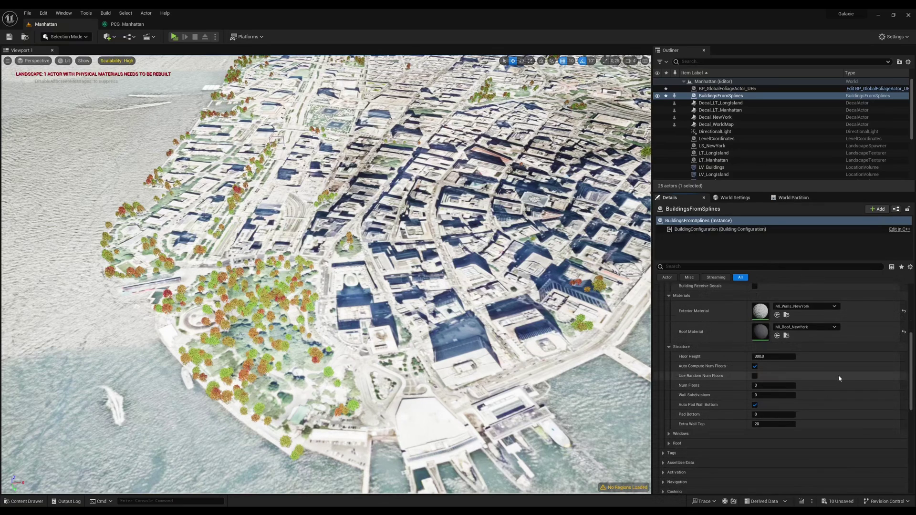
scroll(811, 382, down, 1)
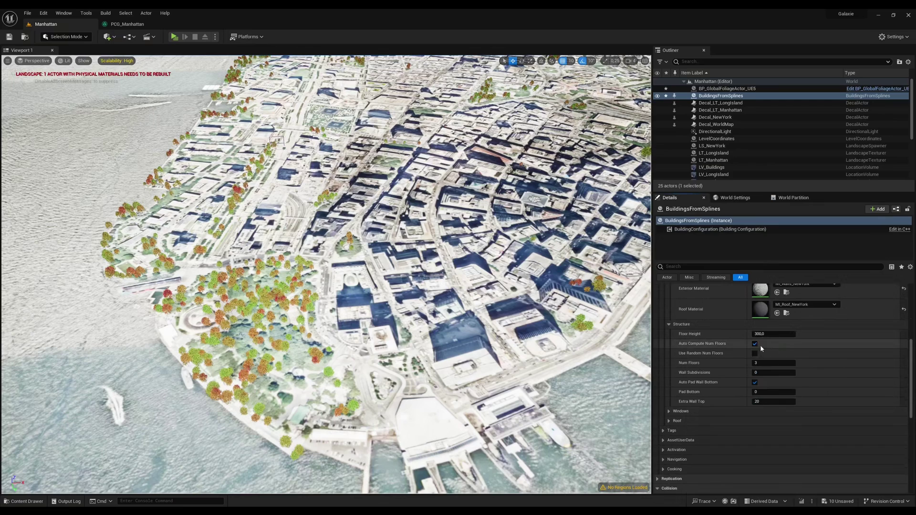
mouse_move(695, 344)
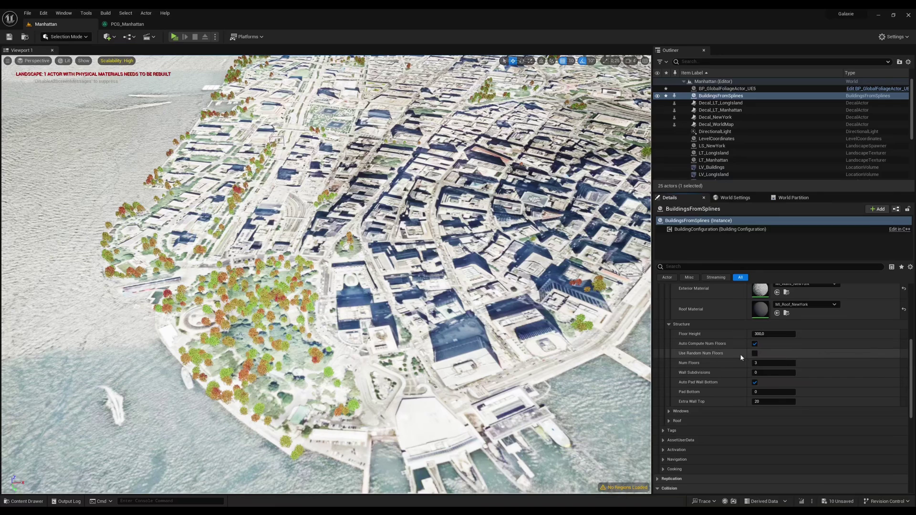
click(754, 353)
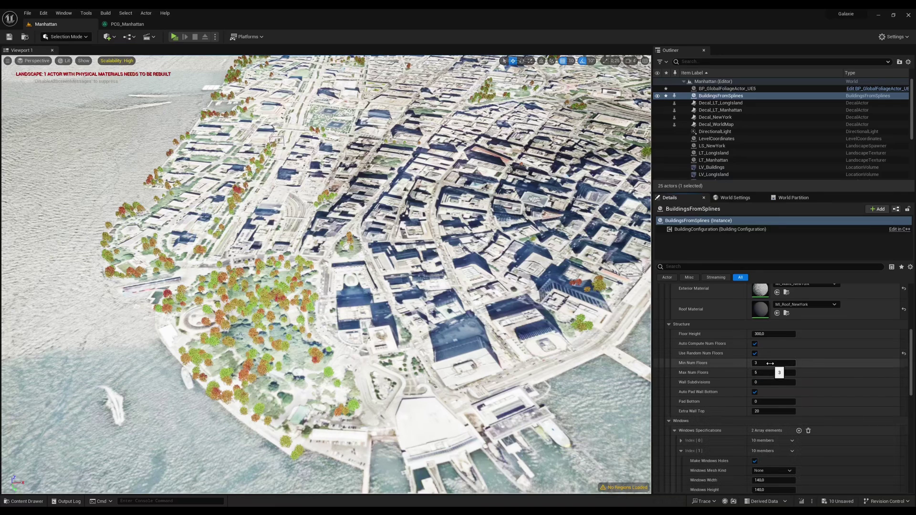
click(769, 363)
text(5)
key(Tab)
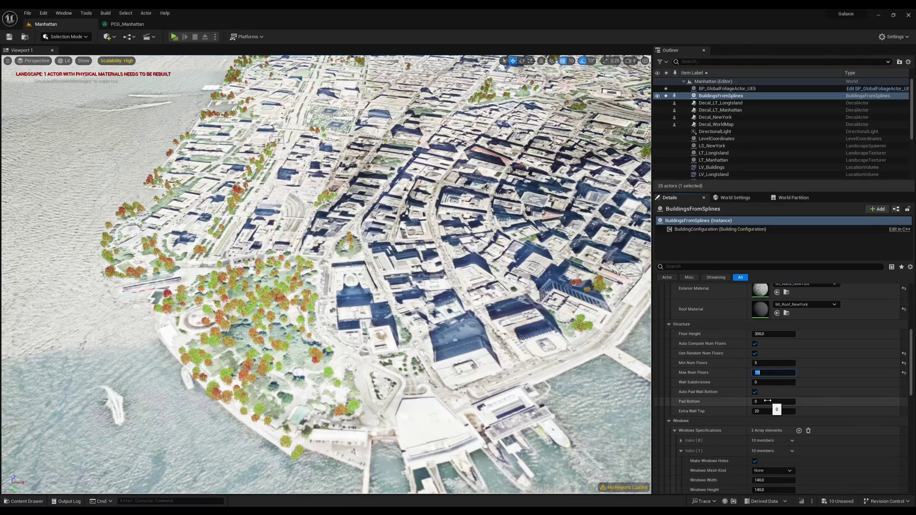
Set the buildings' Pad Bottom to 20 and Extra Wall Top to 120
click(768, 401)
text(20)
key(Tab)
text(120)
key(Return)
For window specification 0, disable window holes, use SM_Window_NewYork as an Instanced Static Mesh Component and set the minimum window-to-window distance to 150
scroll(724, 409, down, 2)
click(681, 417)
scroll(717, 388, down, 4)
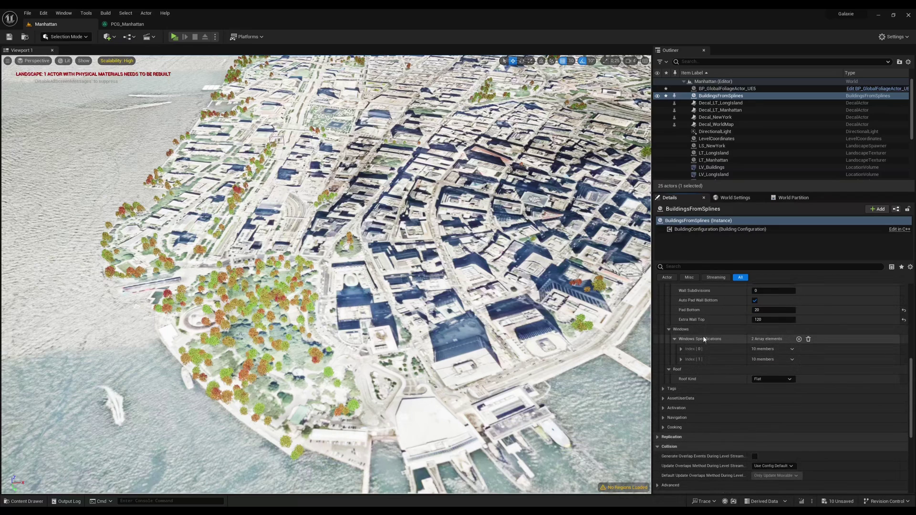
mouse_move(703, 342)
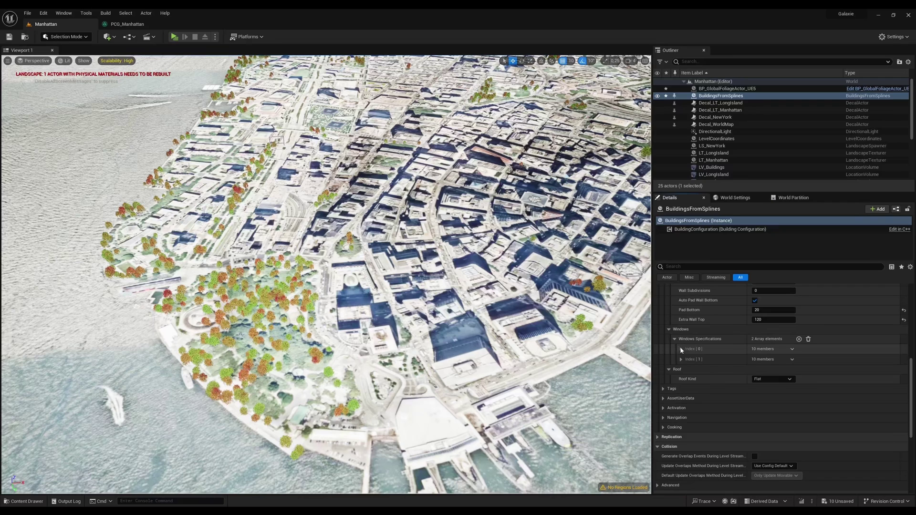
click(682, 349)
scroll(688, 346, down, 1)
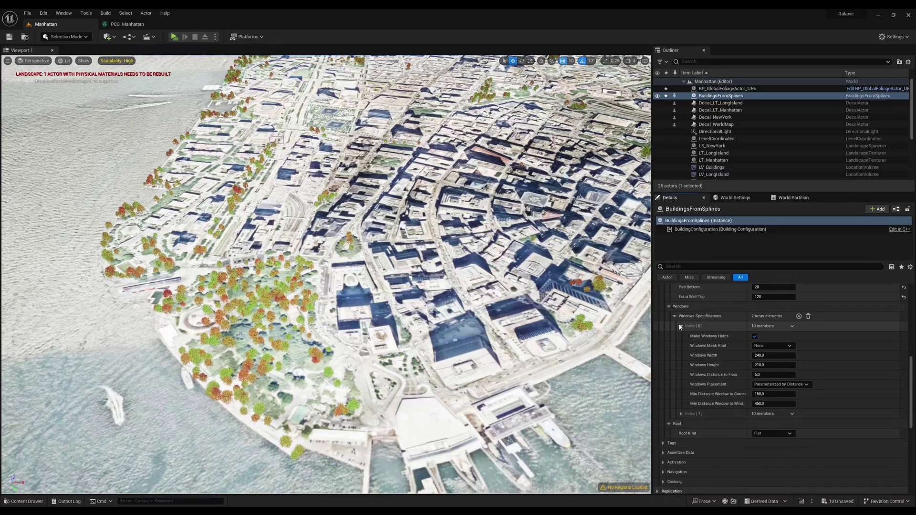
mouse_move(708, 338)
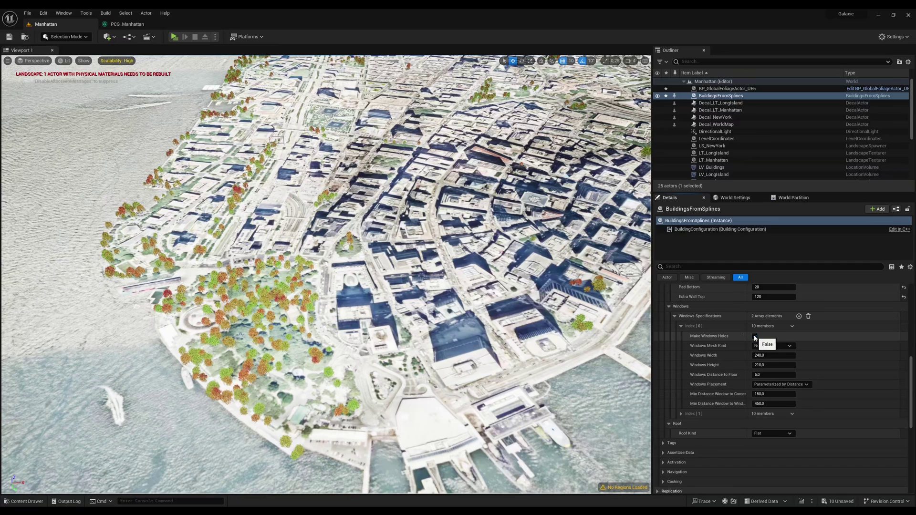
click(754, 337)
click(770, 346)
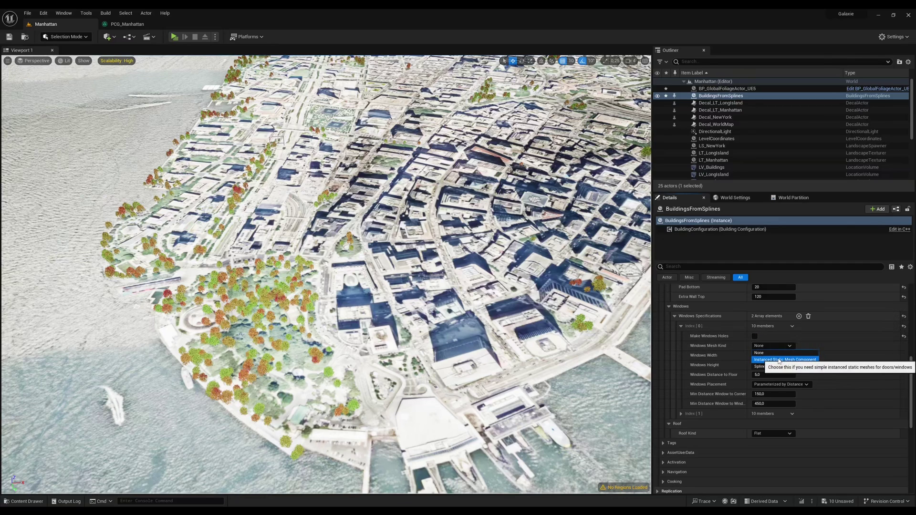
click(779, 360)
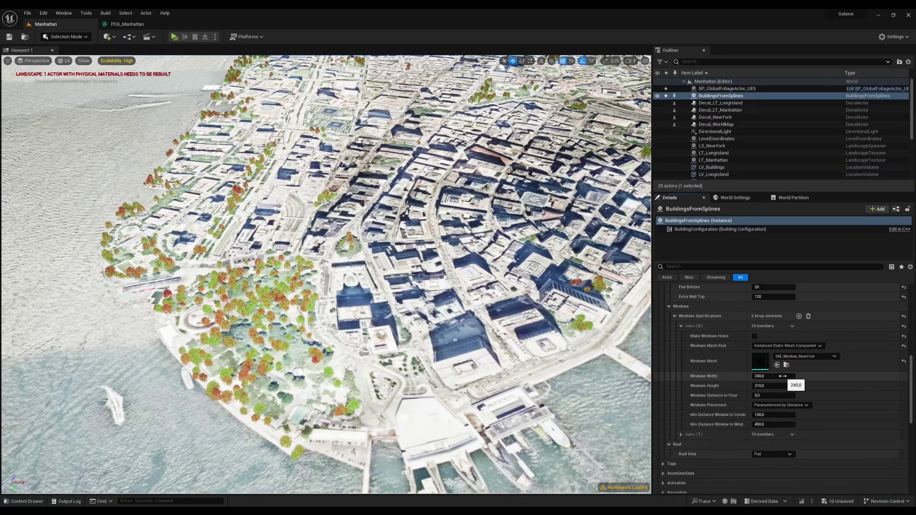
scroll(782, 376, down, 2)
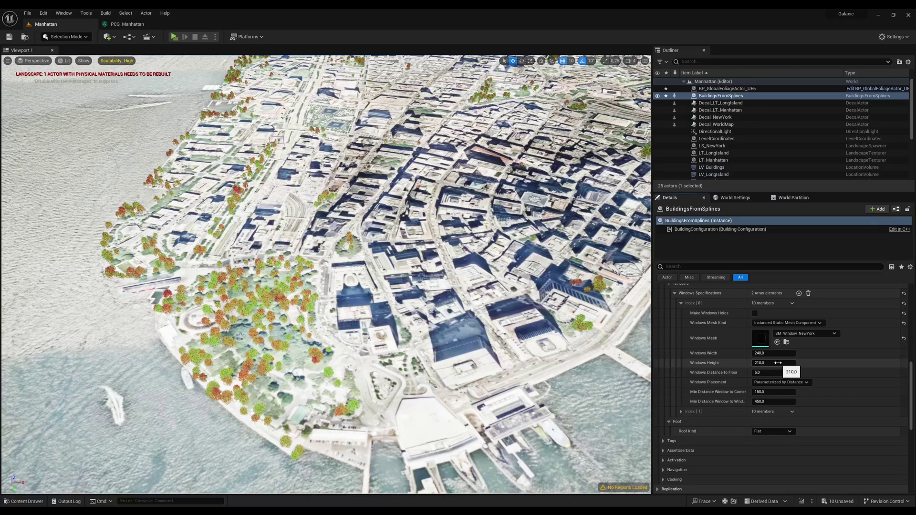
For window specification 1, use instanced SM_Window_NewYork meshes with width 200, distance to floor 70, and minimum corner and window distances of 30
click(681, 411)
scroll(767, 413, down, 1)
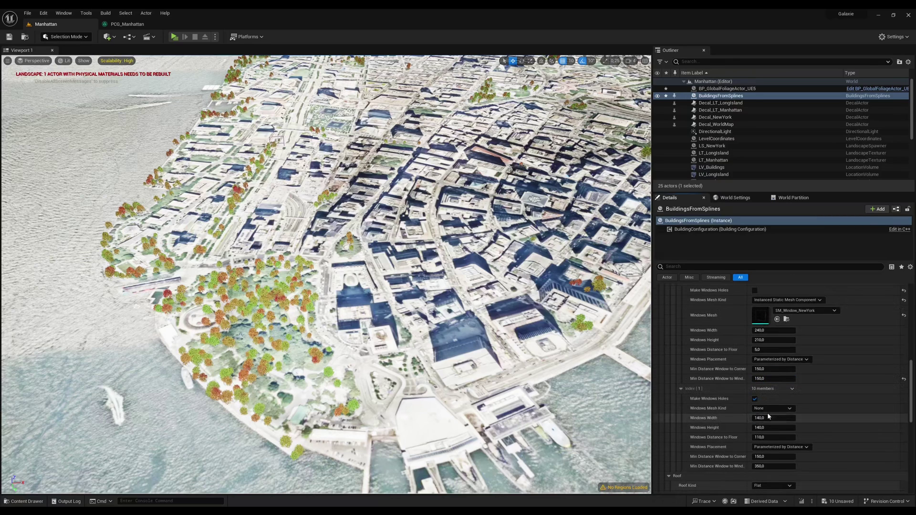
click(772, 409)
click(782, 425)
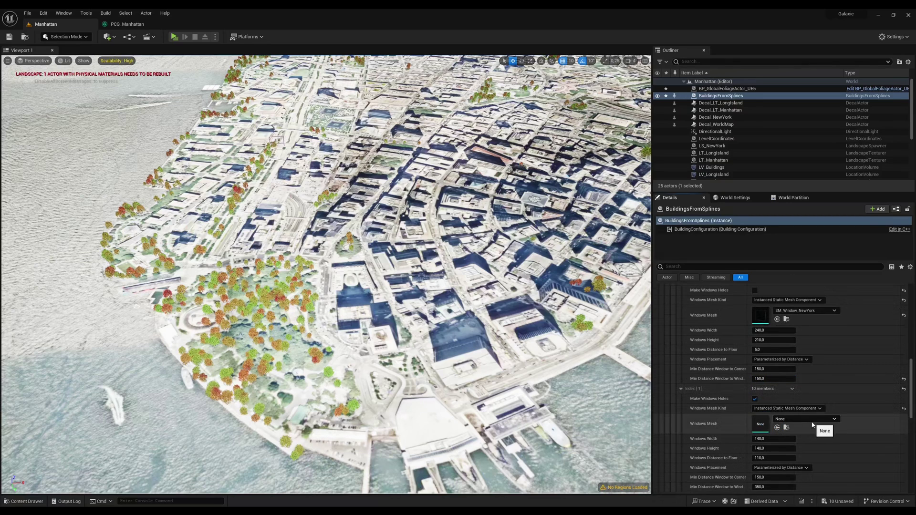
scroll(813, 423, down, 1)
shift+click(804, 409)
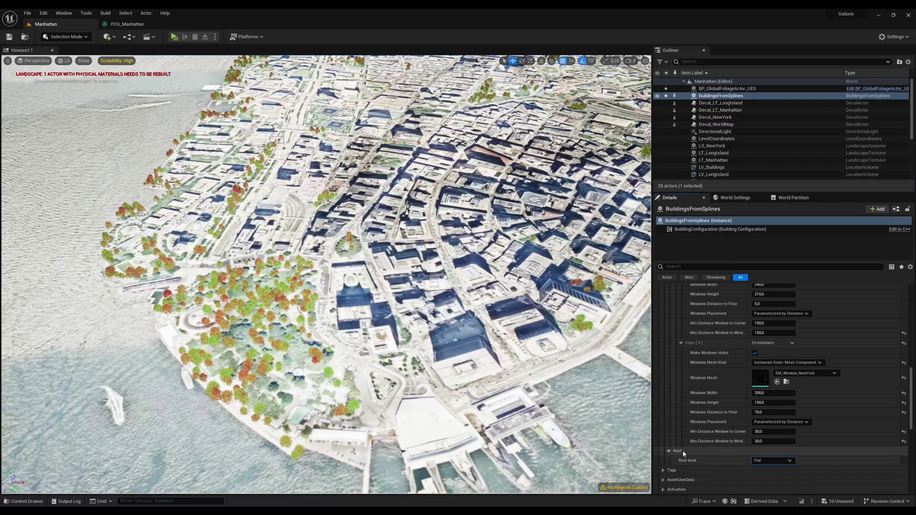
Collapse both window specifications, save the level and generate the buildings from the tagged splines
click(681, 342)
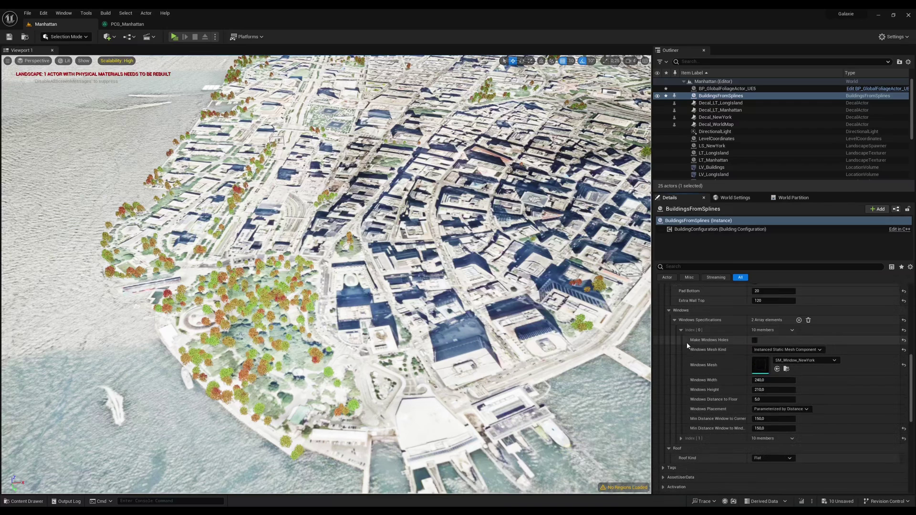
click(681, 330)
scroll(694, 367, up, 5)
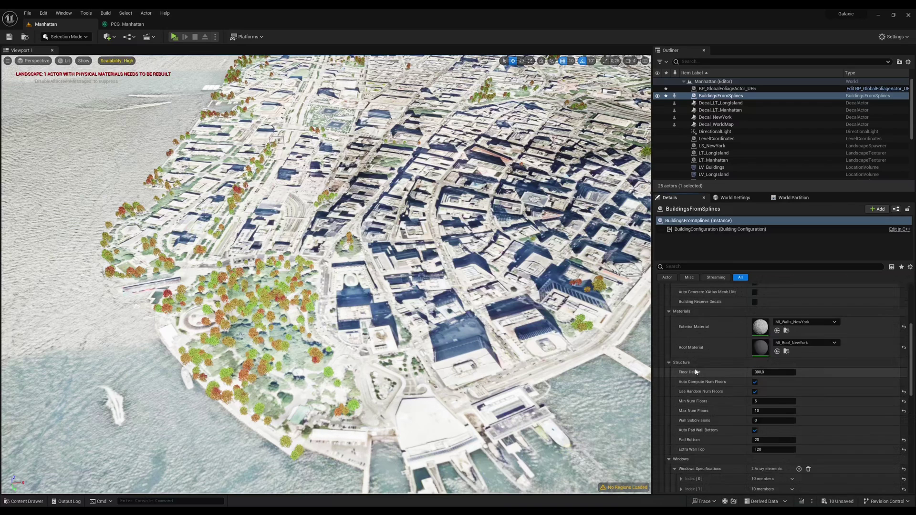
scroll(695, 368, up, 5)
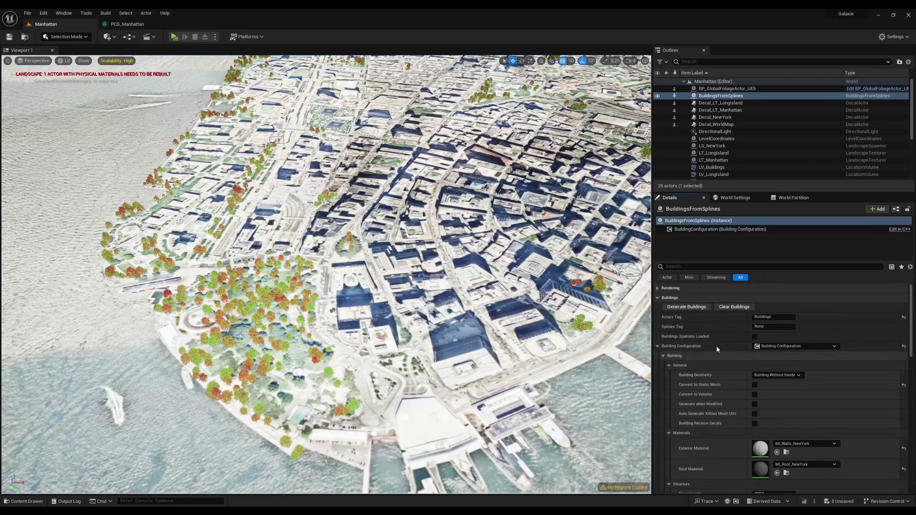
click(693, 308)
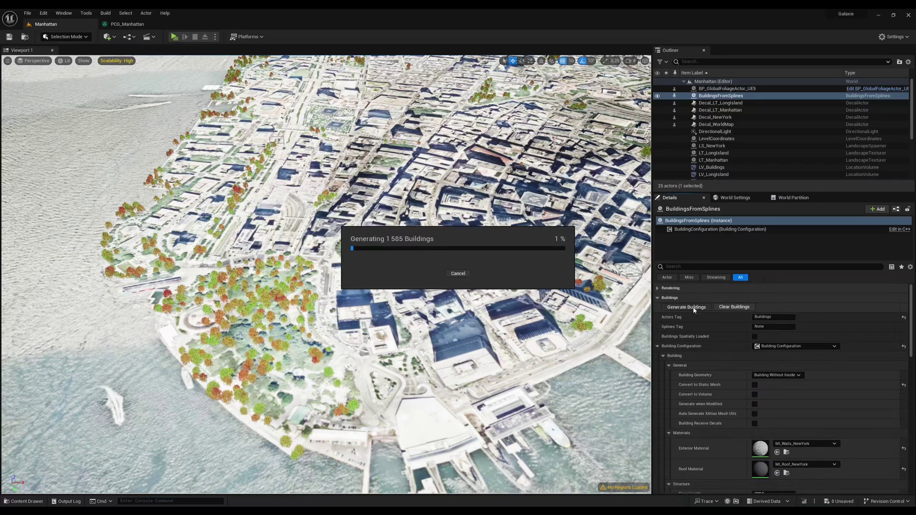